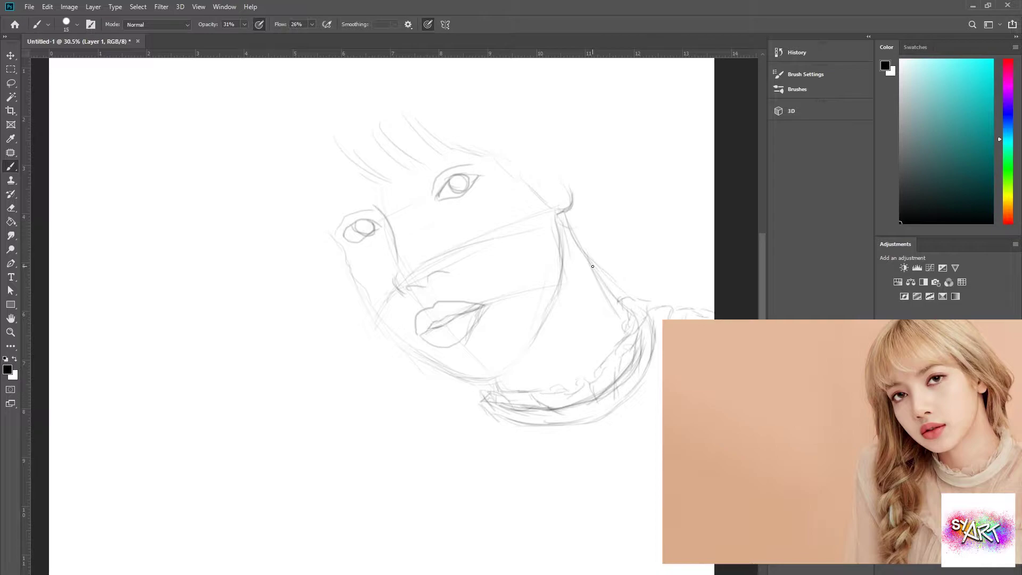
Sketch the hair's outer outline beside the face and the overlapping strands of the long braid below it
scroll(434, 280, down, 3)
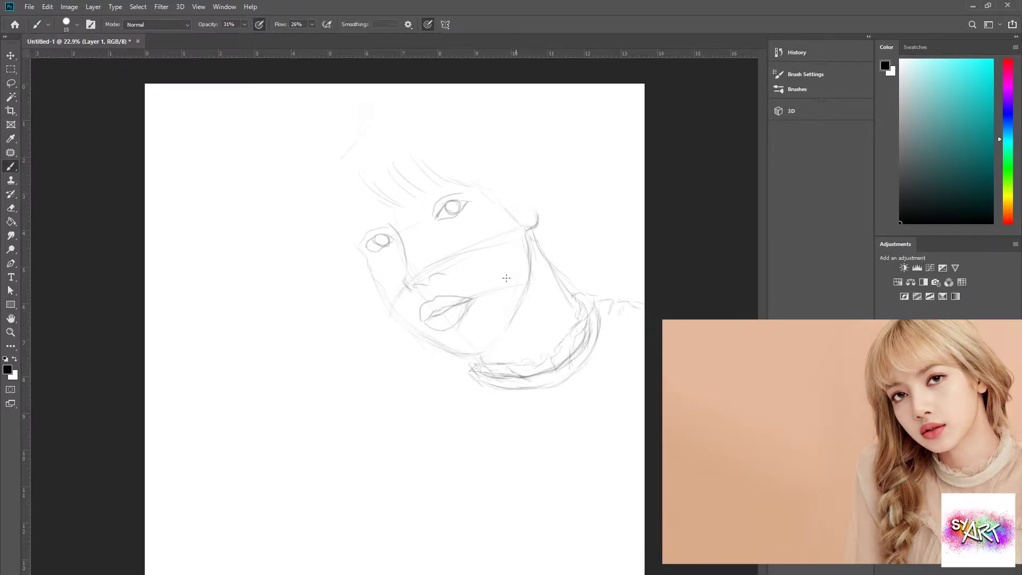
drag(379, 96, 358, 372)
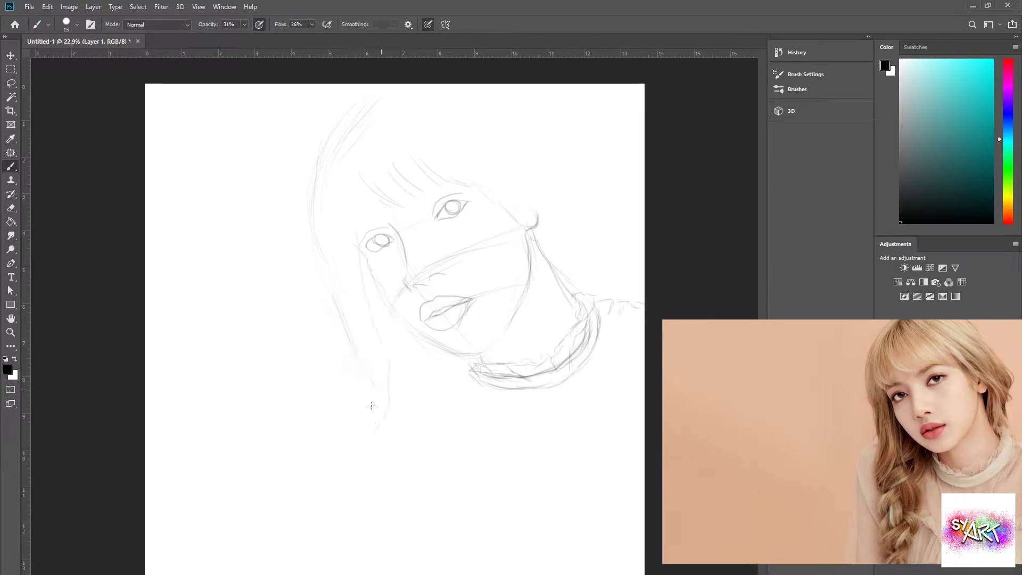
drag(419, 346, 389, 394)
mouse_move(417, 402)
mouse_down()
mouse_move(394, 423)
mouse_move(442, 455)
mouse_move(406, 448)
mouse_move(375, 466)
mouse_up()
drag(414, 446, 396, 490)
mouse_move(410, 443)
mouse_down()
mouse_move(432, 469)
mouse_move(454, 468)
mouse_move(458, 490)
mouse_move(432, 490)
mouse_move(405, 526)
mouse_up()
mouse_move(445, 493)
mouse_down()
mouse_move(429, 535)
mouse_move(438, 559)
mouse_up()
mouse_move(440, 525)
mouse_down()
mouse_move(416, 564)
mouse_move(400, 566)
mouse_up()
drag(396, 473, 384, 516)
drag(414, 452, 393, 496)
Sketch the long strands falling beside the cheek and build up the upper sections of the braid
mouse_move(377, 205)
mouse_down()
mouse_move(356, 323)
mouse_move(389, 405)
mouse_up()
mouse_move(373, 418)
mouse_down()
mouse_move(352, 334)
mouse_move(358, 426)
mouse_up()
drag(387, 363, 368, 457)
drag(407, 412, 379, 442)
drag(412, 434, 389, 468)
drag(416, 378, 375, 438)
mouse_move(419, 358)
mouse_down()
mouse_move(386, 408)
mouse_move(424, 417)
mouse_up()
drag(431, 378, 400, 446)
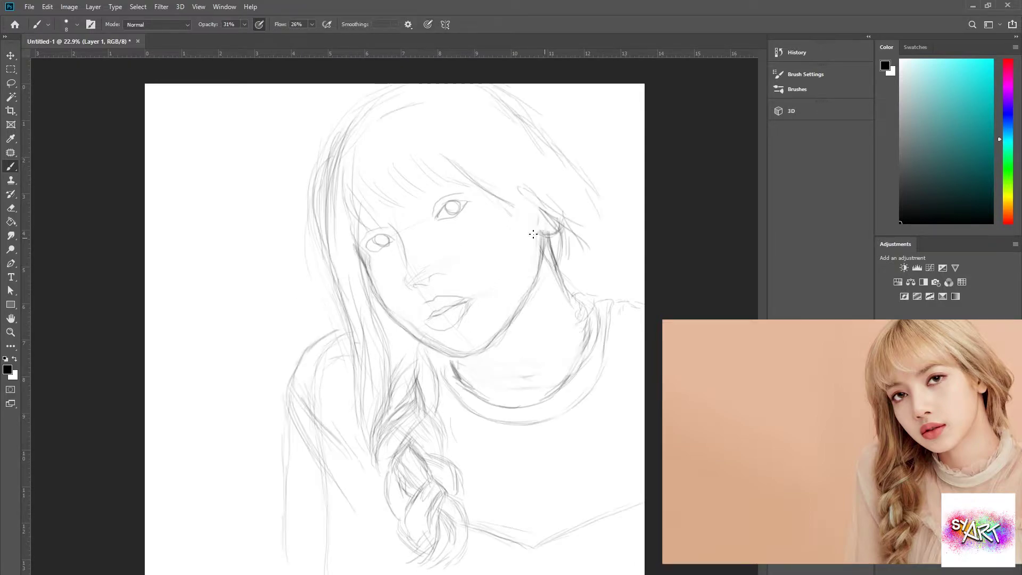
Sketch the hair around the ear, the fringe edge over the forehead and the brow strokes above the eyes
drag(519, 198, 567, 234)
drag(477, 177, 538, 235)
drag(365, 163, 456, 207)
drag(428, 185, 446, 200)
drag(360, 234, 368, 240)
Sketch the ruffled collar edge, the vertical folds of the blouse and the lower end of the braid
mouse_move(533, 390)
mouse_down()
mouse_move(567, 364)
mouse_move(497, 406)
mouse_move(479, 394)
mouse_up()
drag(450, 361, 469, 375)
drag(487, 418, 513, 513)
drag(545, 444, 550, 477)
drag(585, 400, 581, 462)
drag(456, 389, 477, 443)
mouse_move(435, 539)
mouse_down()
mouse_move(428, 567)
mouse_move(470, 574)
mouse_up()
Sketch the loose hair strands hanging behind the ear and beside the neck
drag(589, 185, 606, 266)
drag(549, 195, 603, 290)
drag(569, 218, 579, 282)
mouse_move(488, 169)
mouse_down()
mouse_move(533, 225)
mouse_move(541, 261)
mouse_move(482, 348)
mouse_up()
key(e)
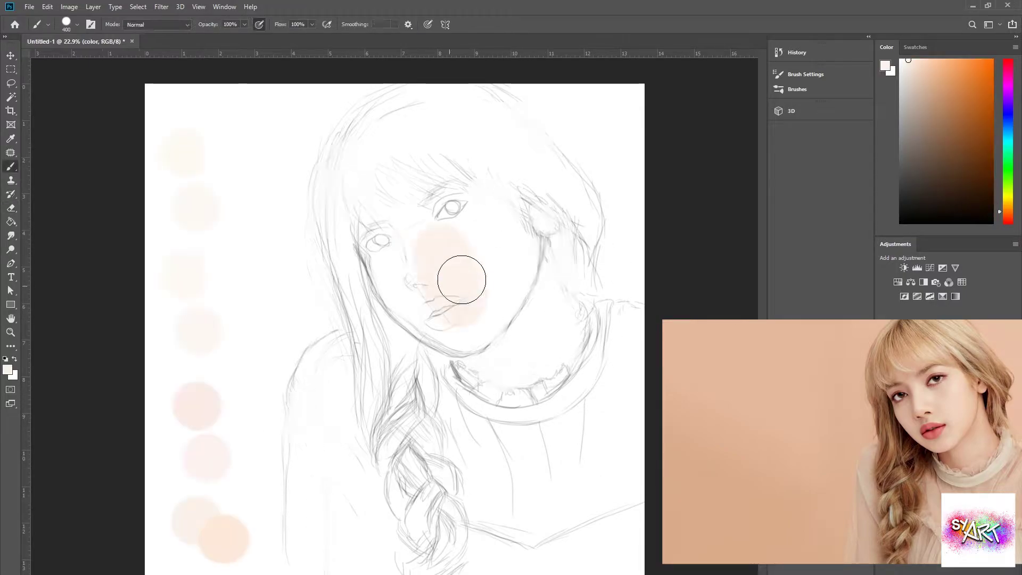
Block in the face and neck with pale peach skin tones on the color layer, reducing the brush to 125
mouse_move(458, 279)
mouse_down()
mouse_move(507, 257)
mouse_move(400, 279)
mouse_move(542, 311)
mouse_move(492, 278)
mouse_up()
key(bracketleft)
key(bracketleft)
key(bracketleft)
key(bracketleft)
key(bracketleft)
key(bracketleft)
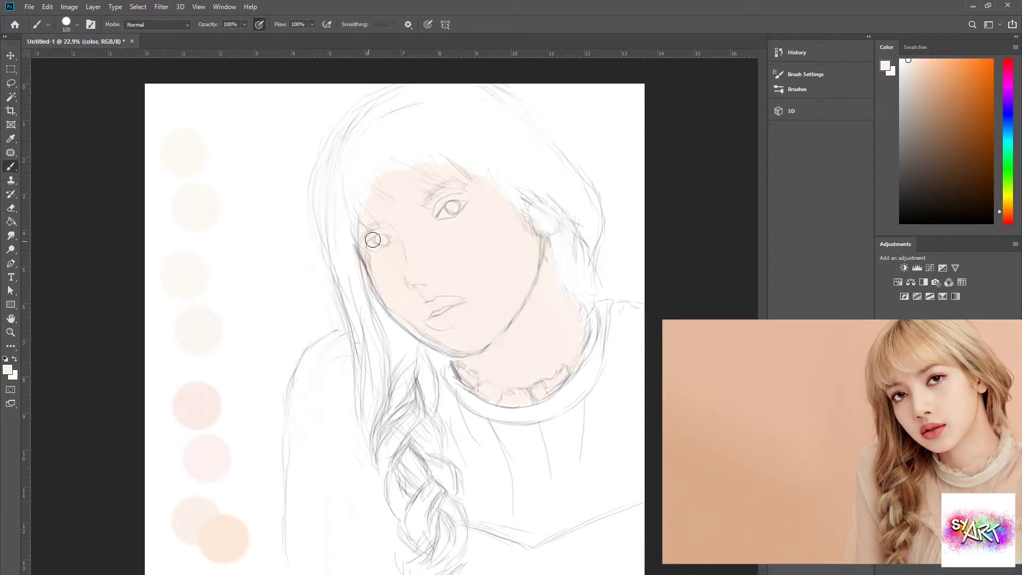
alt+click(409, 295)
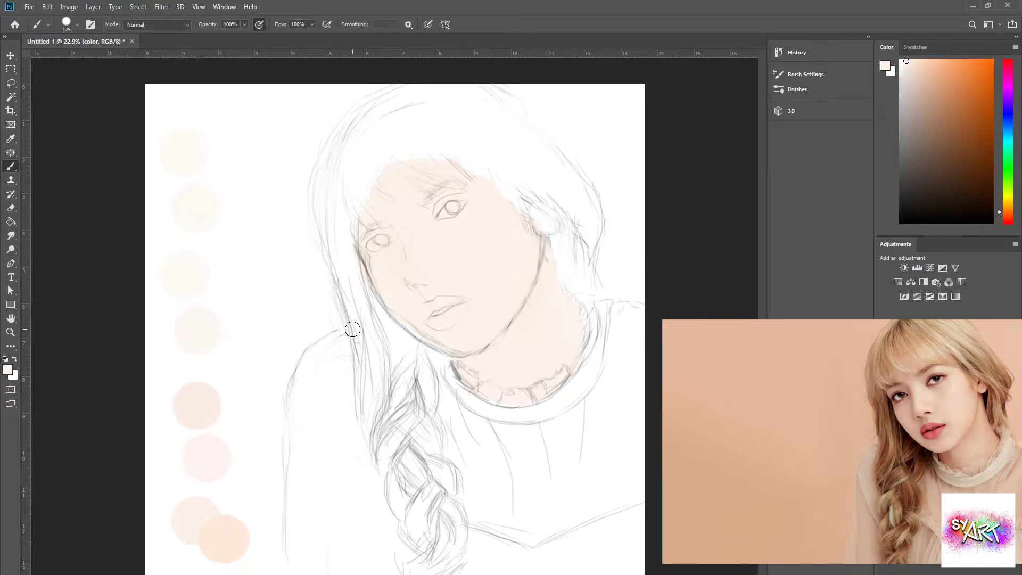
Add a tan swatch dab beside the portrait and erase the sketched jawline between the ear and the chin
click(939, 97)
click(249, 428)
ctrl+click(577, 262)
key(e)
mouse_move(526, 268)
mouse_down()
mouse_move(539, 289)
mouse_move(407, 304)
mouse_move(377, 270)
mouse_move(465, 360)
mouse_up()
key(bracketleft)
key(bracketleft)
key(bracketleft)
key(bracketleft)
key(bracketleft)
key(bracketleft)
key(bracketleft)
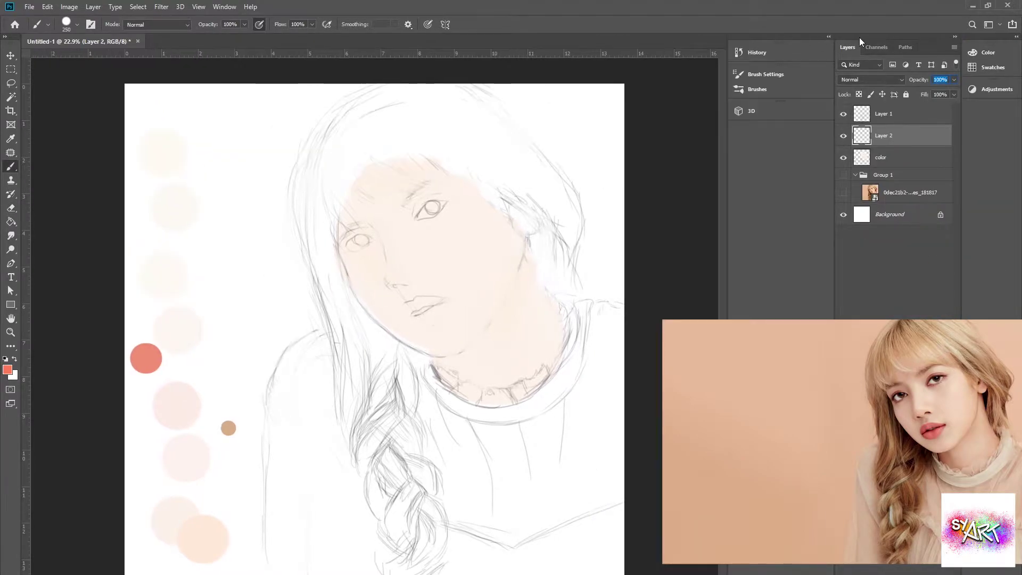
Move the Layers panel and paint the lips coral red on Layer 2 with a smaller brush
drag(860, 37, 876, 112)
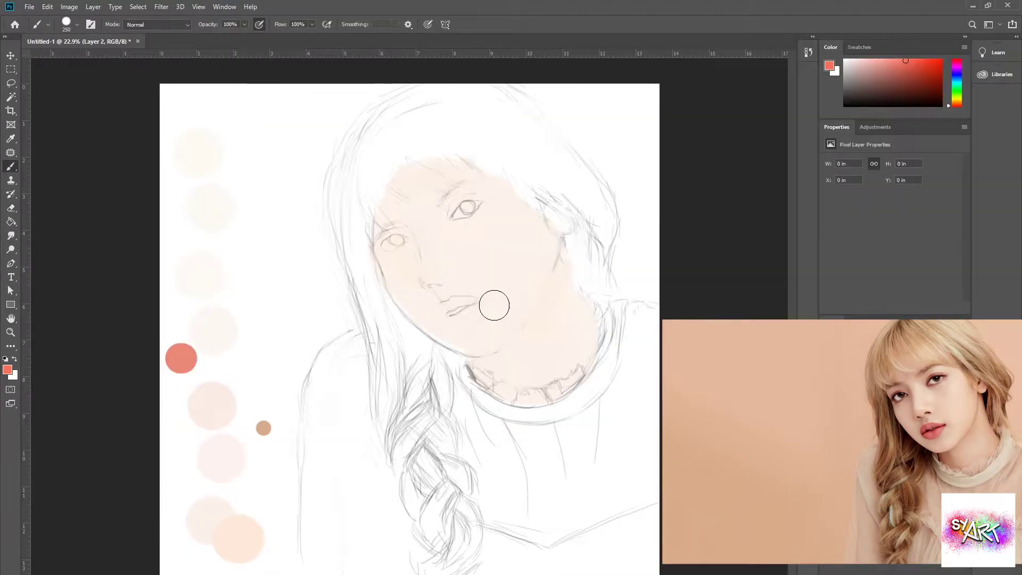
mouse_move(442, 317)
mouse_down()
mouse_move(467, 323)
mouse_move(455, 299)
mouse_move(444, 309)
mouse_move(486, 301)
mouse_move(452, 318)
mouse_move(485, 307)
mouse_move(465, 318)
mouse_move(475, 299)
mouse_move(450, 306)
mouse_up()
key(ctrl+z)
key(bracketleft)
key(bracketleft)
scroll(450, 306, up, 3)
scroll(450, 306, down, 3)
key(ctrl+z)
Create a new layer and paint the irises of both eyes dark brown
key(ctrl+shift+alt+n)
drag(467, 195, 477, 198)
mouse_move(387, 232)
mouse_down()
mouse_move(408, 228)
mouse_move(388, 241)
mouse_move(399, 238)
mouse_up()
Detail the eye nearer the braid with a fine brush, shading its iris in sampled and darker brown tones
key(bracketleft)
key(bracketleft)
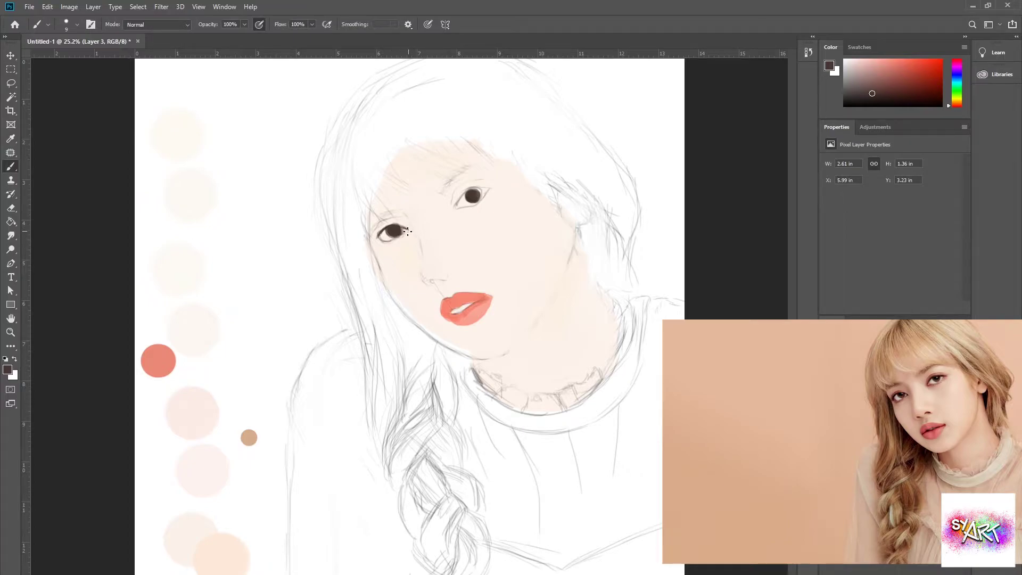
alt+click(395, 228)
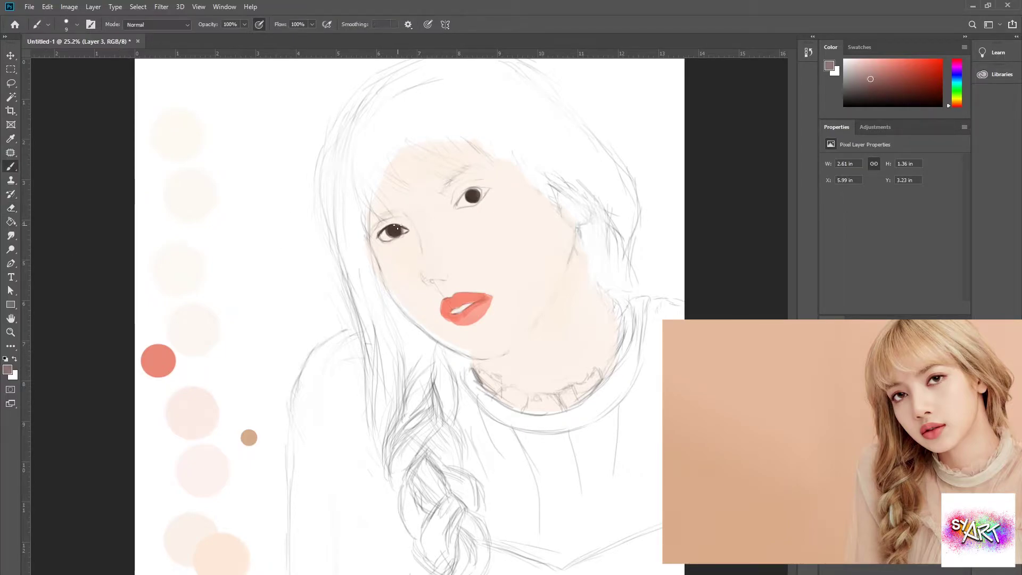
click(876, 86)
alt+click(394, 230)
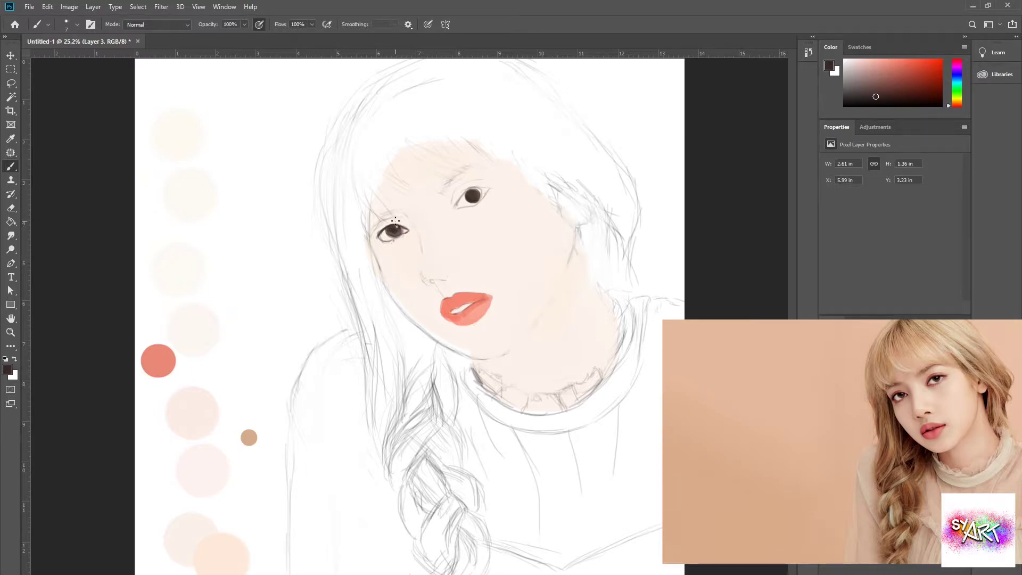
Shade the iris of the eye nearer the ear and draw its dark upper lash line with an extended outer corner
alt+click(473, 196)
alt+click(463, 197)
drag(475, 188, 491, 191)
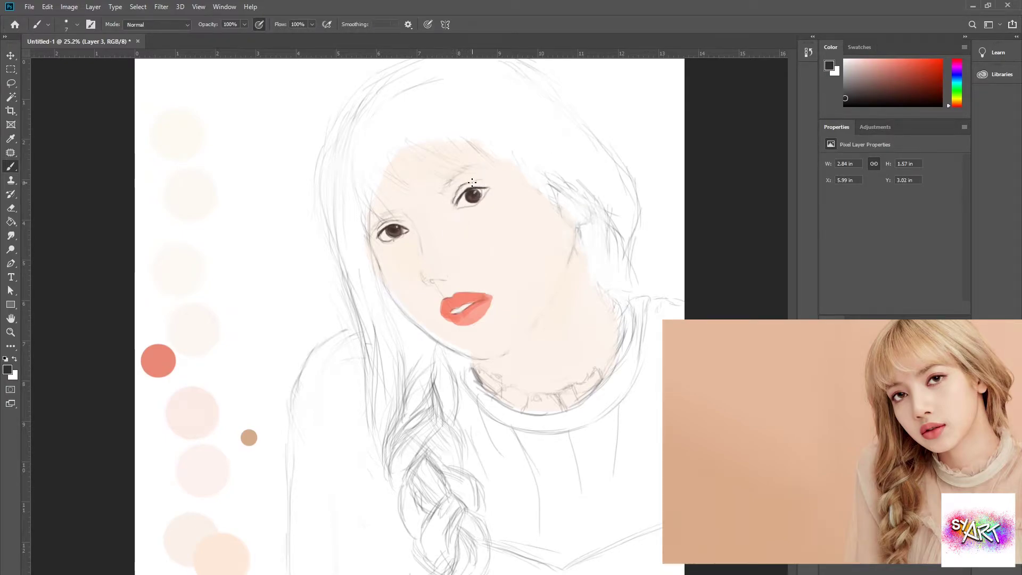
drag(477, 189, 493, 186)
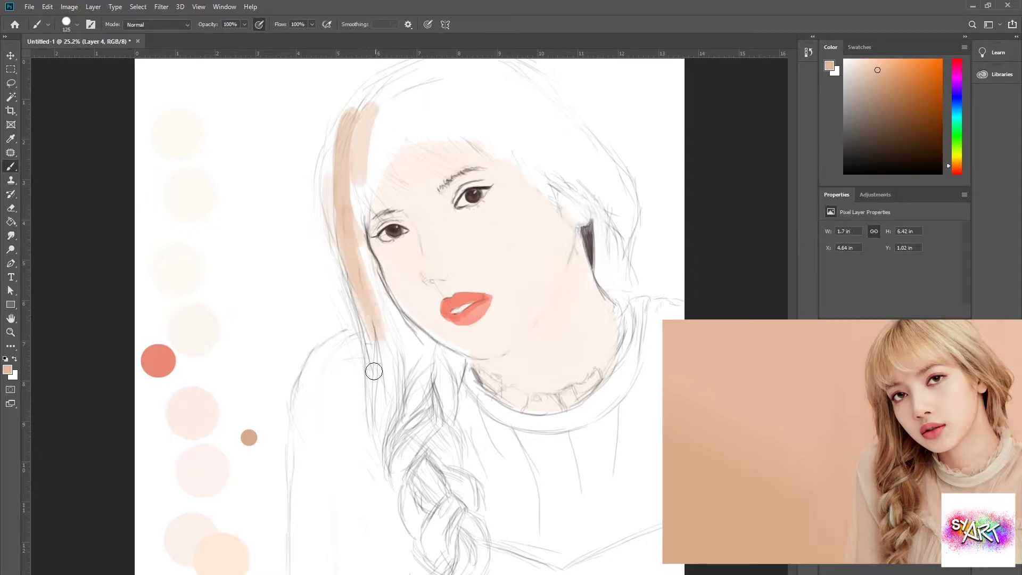
Block in the braid, the crown and the hair above the ear with a peach-tan base colour on Layer 4
drag(372, 370, 453, 565)
drag(404, 373, 442, 463)
drag(405, 90, 388, 109)
drag(591, 165, 598, 237)
mouse_move(519, 69)
mouse_down()
mouse_move(541, 118)
mouse_move(615, 152)
mouse_move(485, 75)
mouse_move(457, 121)
mouse_move(526, 138)
mouse_move(565, 207)
mouse_up()
Undo the last hair strokes and set the brush to 72% opacity and 72% flow
key(ctrl+z)
key(ctrl+z)
key(ctrl+z)
key(ctrl+z)
key(bracketright)
key(bracketright)
key(bracketright)
key(7)
key(2)
key(shift+7)
key(shift+2)
Fill the hair along the cheek and jaw with the peach-tan tone using a smaller brush
key(bracketleft)
key(bracketleft)
key(bracketleft)
key(bracketleft)
key(bracketleft)
key(bracketleft)
mouse_move(372, 224)
mouse_down()
mouse_move(360, 148)
mouse_move(361, 290)
mouse_move(418, 372)
mouse_move(459, 380)
mouse_up()
key(e)
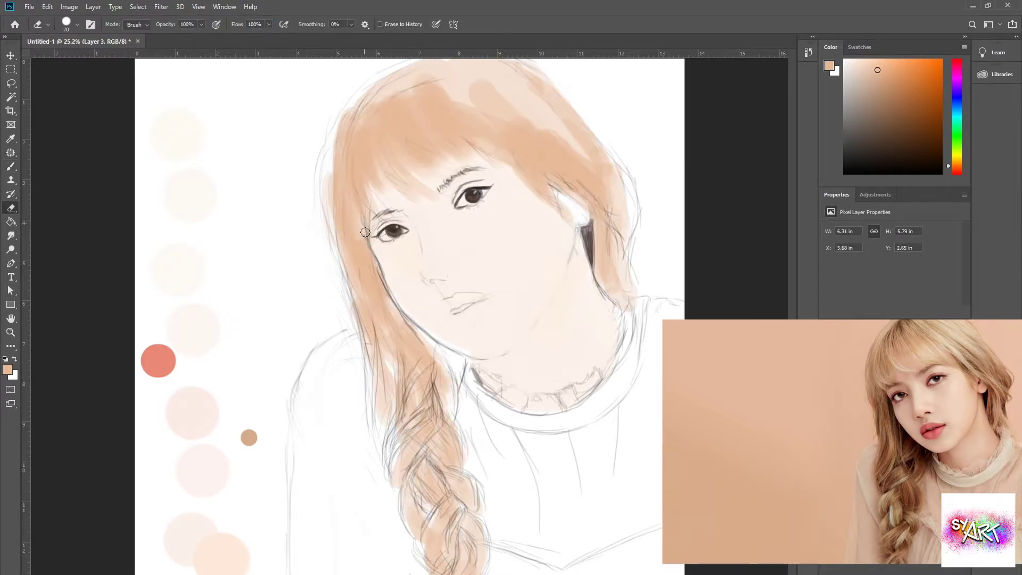
key(ctrl+z)
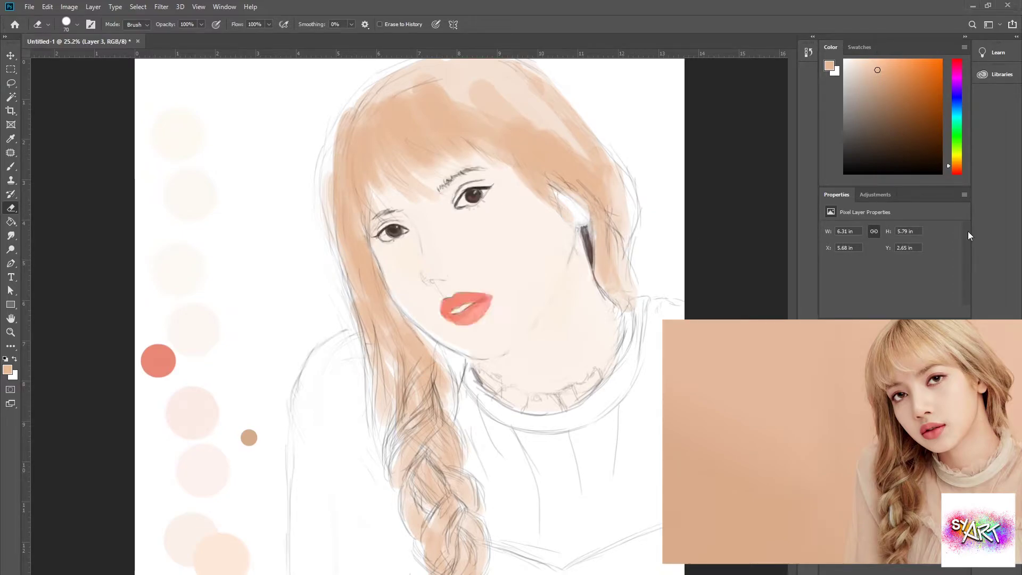
Paint pale yellow highlights across the crown, the fringe and the braid
key(b)
mouse_move(564, 149)
mouse_down()
mouse_move(502, 79)
mouse_move(543, 127)
mouse_move(402, 103)
mouse_move(410, 160)
mouse_up()
click(867, 64)
click(957, 159)
key(bracketleft)
click(860, 62)
drag(428, 484, 452, 548)
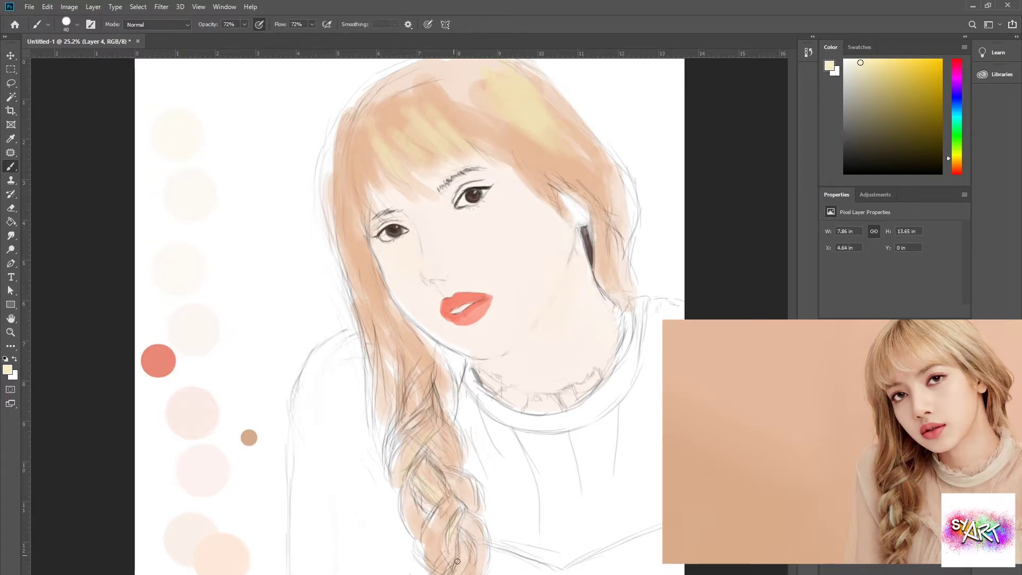
Choose a muted reddish brown and shade the hair beside the cheek and jaw down to the top of the braid
click(957, 167)
click(876, 95)
key(bracketright)
key(bracketleft)
key(bracketleft)
key(bracketleft)
drag(348, 225, 364, 287)
mouse_move(367, 247)
mouse_down()
mouse_move(407, 337)
mouse_move(400, 346)
mouse_up()
mouse_move(404, 330)
mouse_down()
mouse_move(392, 309)
mouse_move(413, 334)
mouse_up()
drag(462, 358, 469, 388)
mouse_move(415, 326)
mouse_down()
mouse_move(459, 382)
mouse_move(457, 417)
mouse_up()
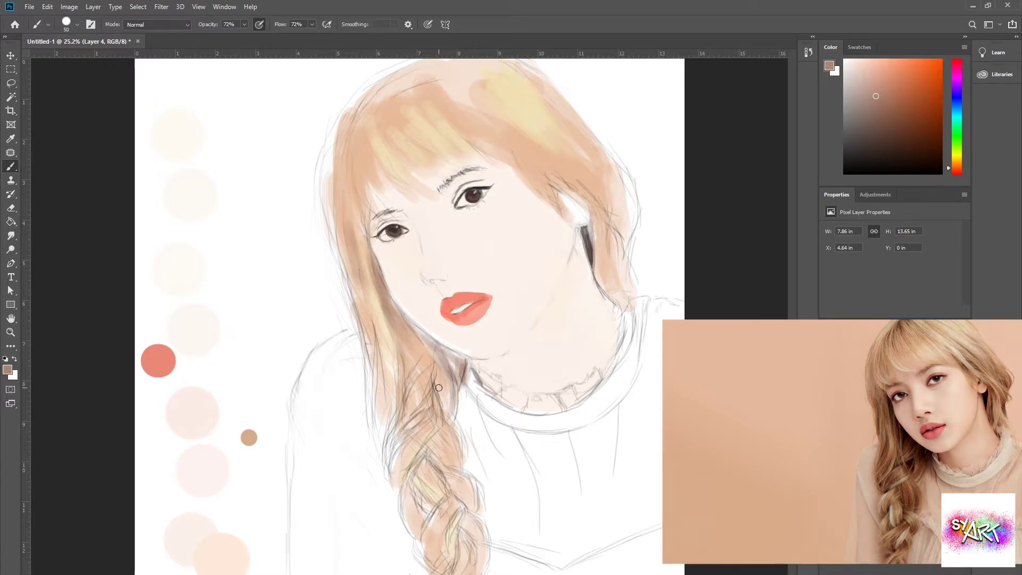
Extend the brown shading over the braid's upper strands and the hair hanging beneath the ear
drag(433, 348, 410, 401)
drag(410, 319, 441, 354)
drag(384, 291, 409, 329)
drag(586, 224, 615, 303)
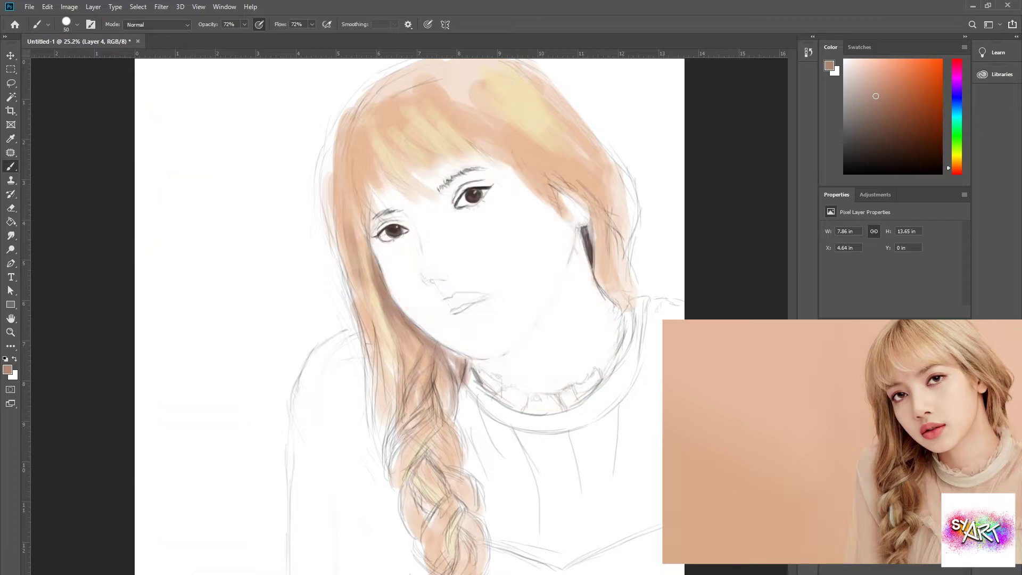
Deepen the shadows along the jaw and in the gaps of the braid with a darker brown
drag(383, 300, 416, 330)
alt+click(397, 325)
mouse_move(367, 258)
mouse_down()
mouse_move(384, 306)
mouse_move(438, 339)
mouse_move(434, 479)
mouse_up()
Paint the hair strands around and behind the ear with tones sampled from the surrounding hair
key(bracketleft)
drag(587, 209, 592, 249)
alt+click(591, 212)
alt+click(596, 205)
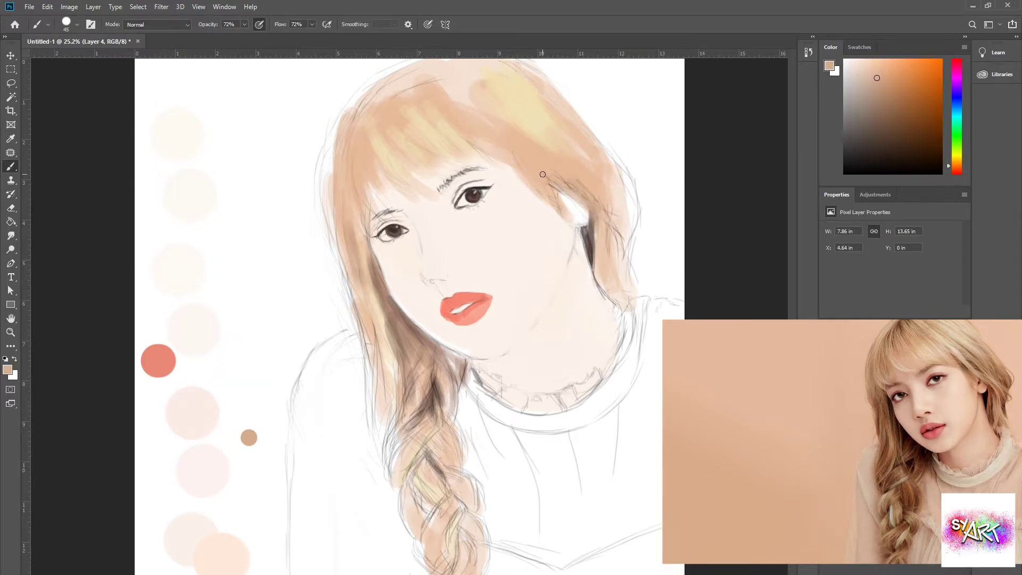
alt+click(608, 189)
mouse_move(609, 190)
mouse_down()
mouse_move(543, 159)
mouse_move(607, 229)
mouse_up()
Add pale yellow highlight strands to the crown and the outer hair beside the ear
drag(485, 136, 496, 91)
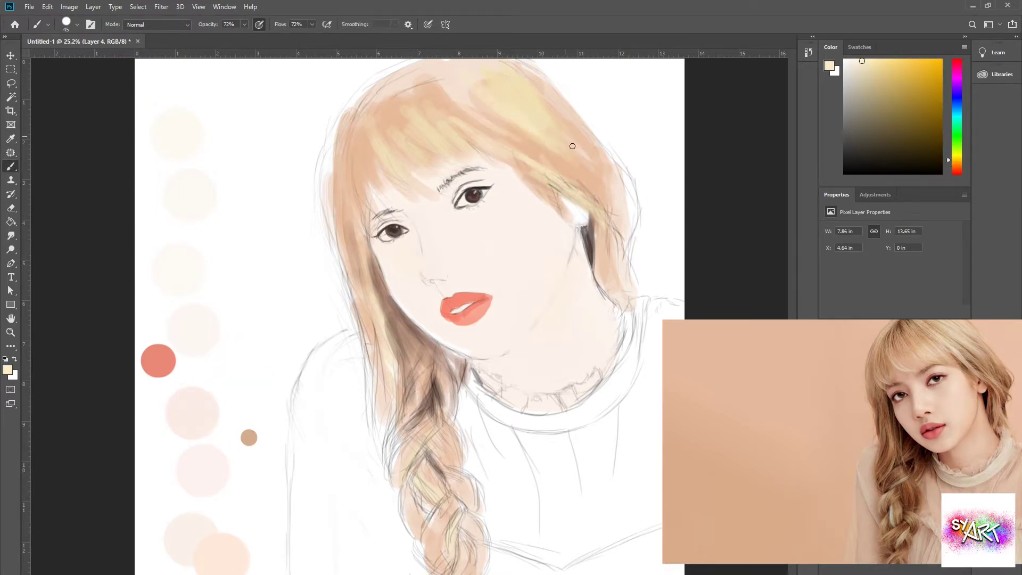
drag(637, 178, 639, 203)
alt+click(569, 126)
mouse_move(602, 149)
mouse_down()
mouse_move(638, 234)
mouse_move(631, 269)
mouse_up()
Switch to the color layer, sample a peach skin shadow tone and set the brush to 44% opacity and 41% flow
alt+click(530, 343)
ctrl+click(391, 210)
alt+click(392, 210)
alt+click(413, 256)
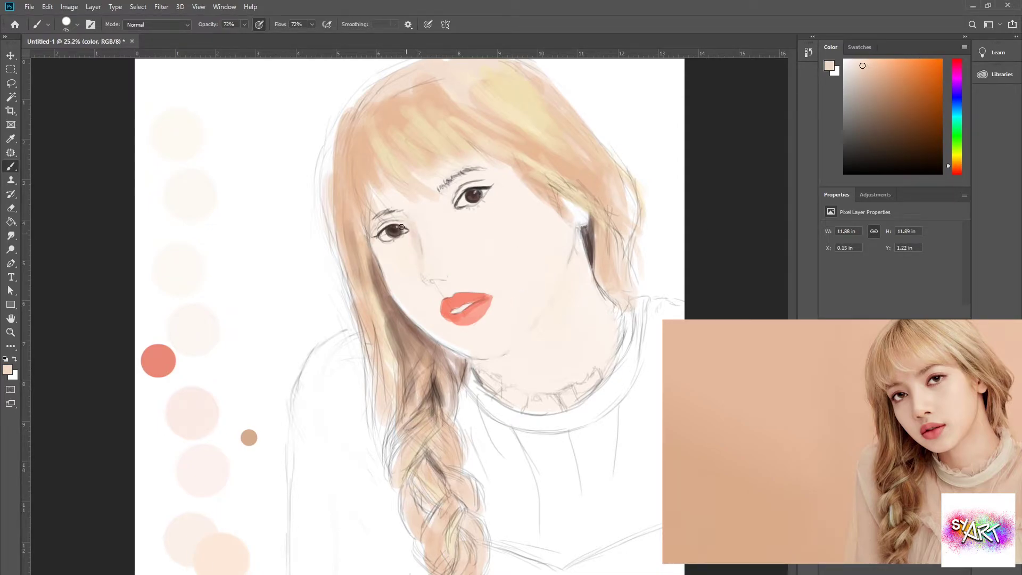
key(bracketright)
key(bracketright)
key(4)
key(4)
key(shift+4)
key(shift+1)
Softly shade the nose, the side of the cheek and the area under the jaw with a size 200 brush
key(bracketright)
key(bracketright)
key(bracketright)
key(bracketright)
key(bracketright)
key(bracketright)
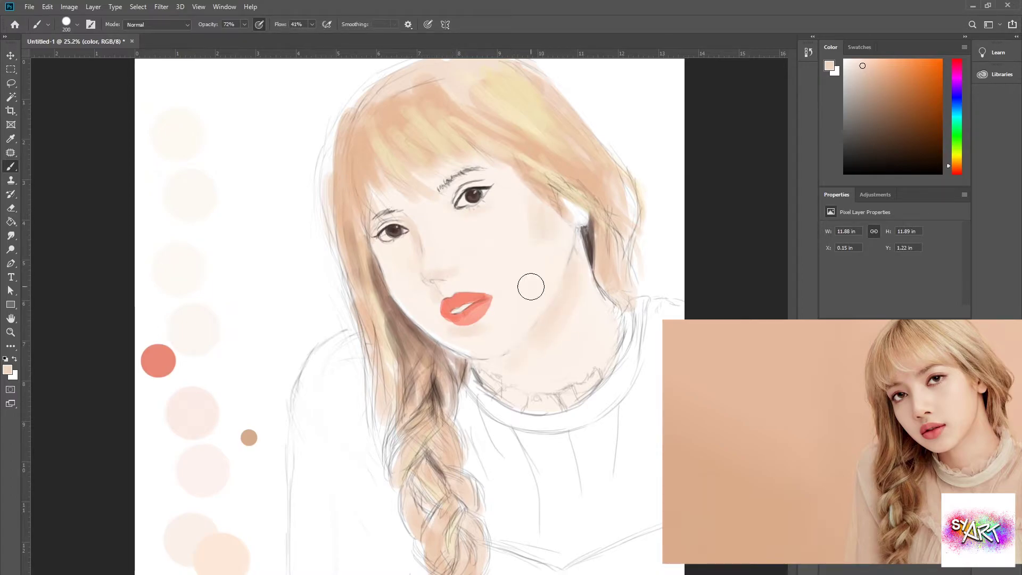
Fill the ear and blend the skin along the face's edges with sampled skin tones, using a size 80 brush
key(bracketleft)
key(bracketleft)
key(bracketleft)
key(bracketleft)
key(bracketleft)
key(bracketleft)
alt+click(578, 213)
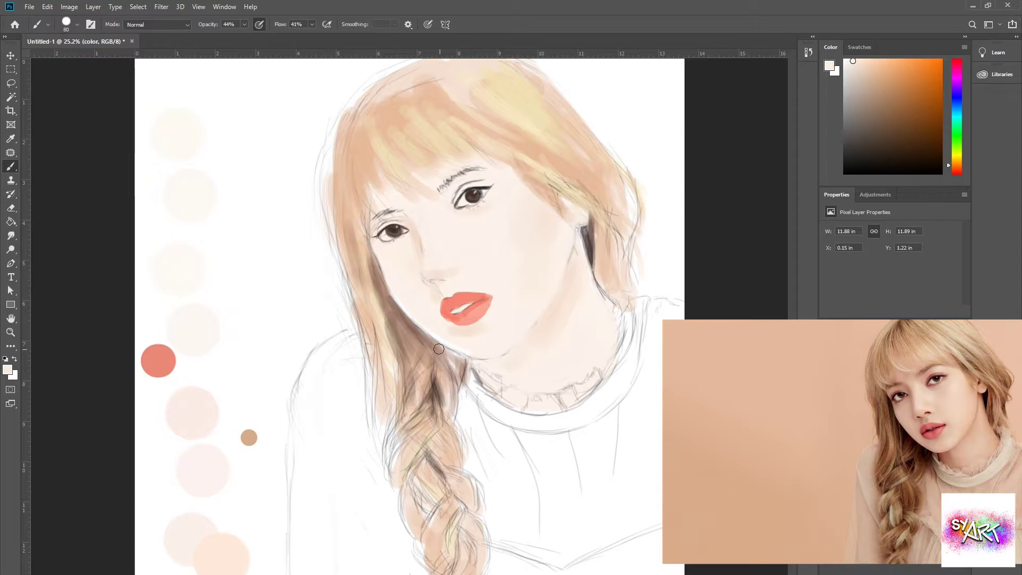
alt+click(378, 247)
alt+click(543, 193)
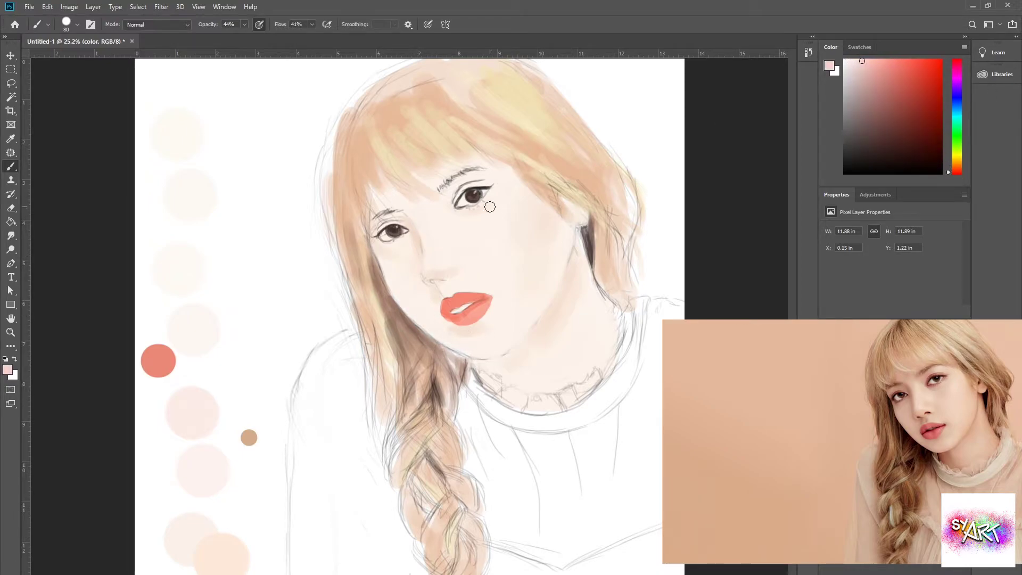
Tint the skin around both eyes with sampled pink tones, using a size 45 brush on a separate layer
ctrl+click(383, 228)
alt+click(383, 228)
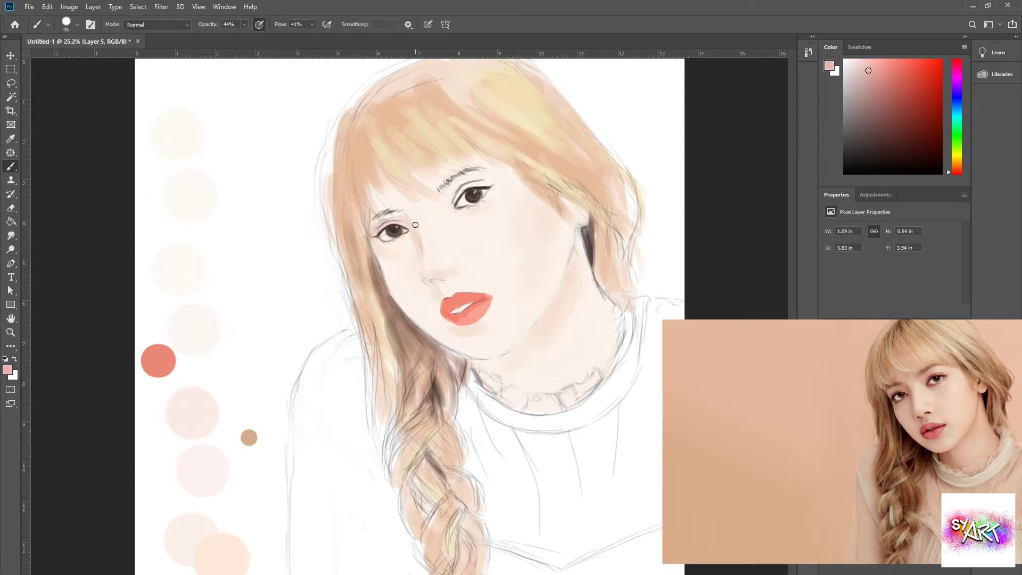
alt+click(382, 242)
mouse_move(455, 205)
mouse_down()
mouse_move(470, 187)
mouse_move(494, 192)
mouse_up()
Add a new layer and define the nostrils in dark brown with a size 20 brush
key(ctrl+shift+alt+n)
drag(431, 281, 435, 281)
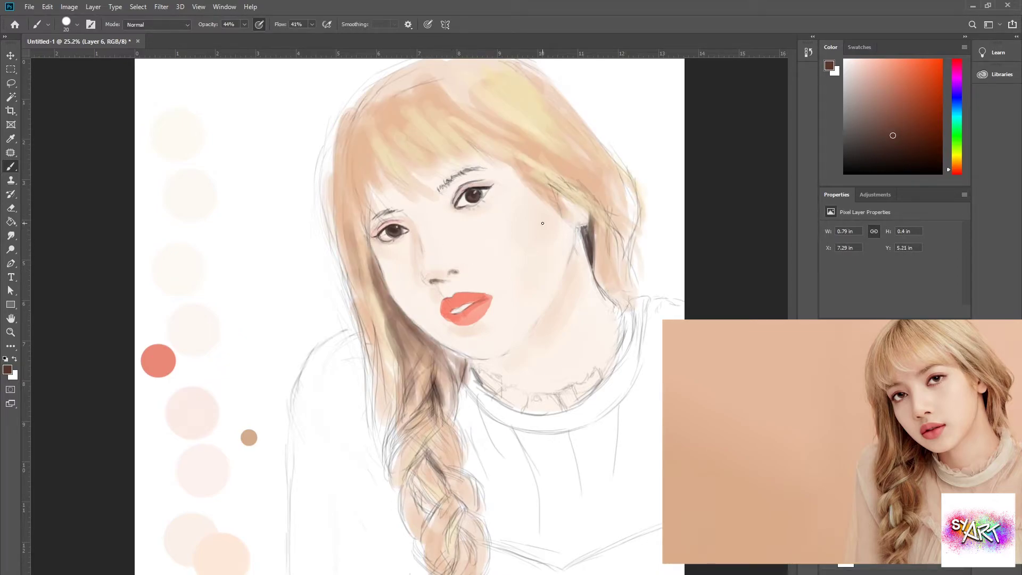
ctrl+click(520, 247)
alt+click(559, 269)
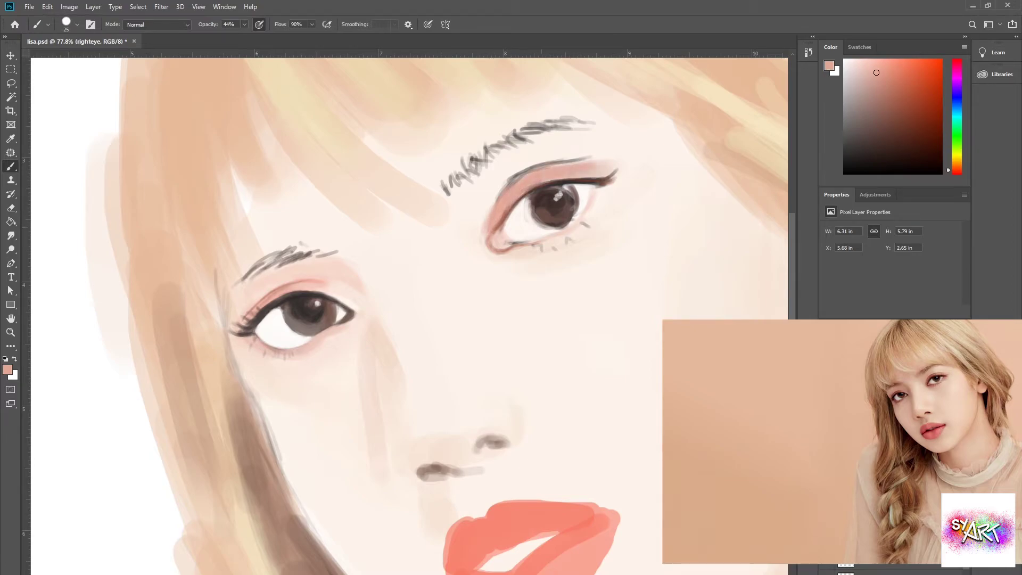
Darken the iris and pupil of the eye on the righteye layer with near-black brown and a size 10 brush
key(bracketleft)
key(bracketleft)
key(bracketleft)
alt+click(525, 217)
alt+click(556, 202)
mouse_move(564, 186)
mouse_down()
mouse_move(582, 205)
mouse_move(575, 223)
mouse_move(585, 192)
mouse_move(565, 187)
mouse_up()
click(866, 160)
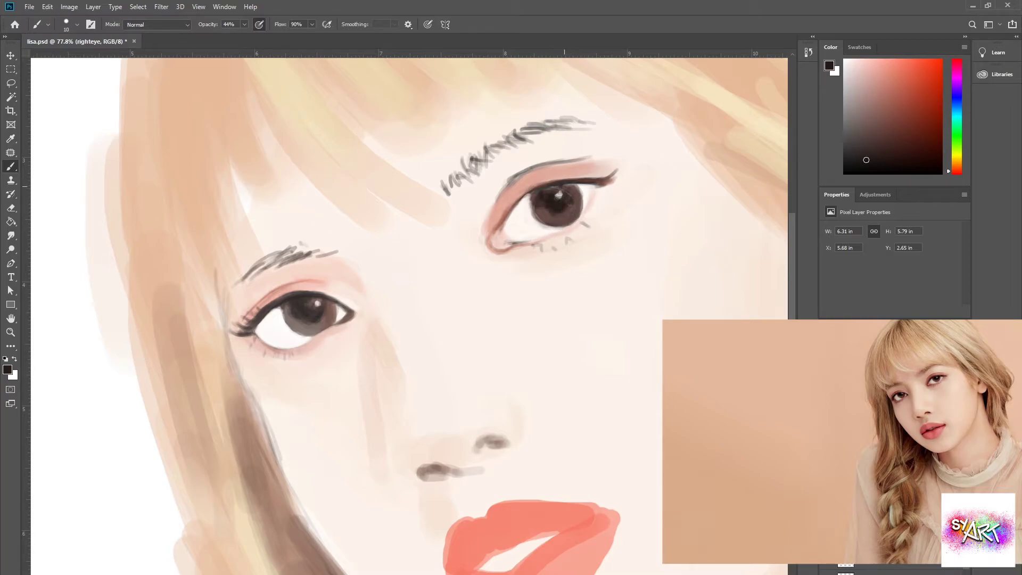
Darken the lash line of the same eye and tint its white with sampled tones, setting the brush flow to 68%
alt+click(504, 257)
mouse_move(507, 221)
mouse_down()
mouse_move(532, 188)
mouse_move(594, 176)
mouse_up()
drag(495, 229, 525, 189)
alt+click(505, 243)
key(shift+6)
key(shift+8)
alt+click(516, 230)
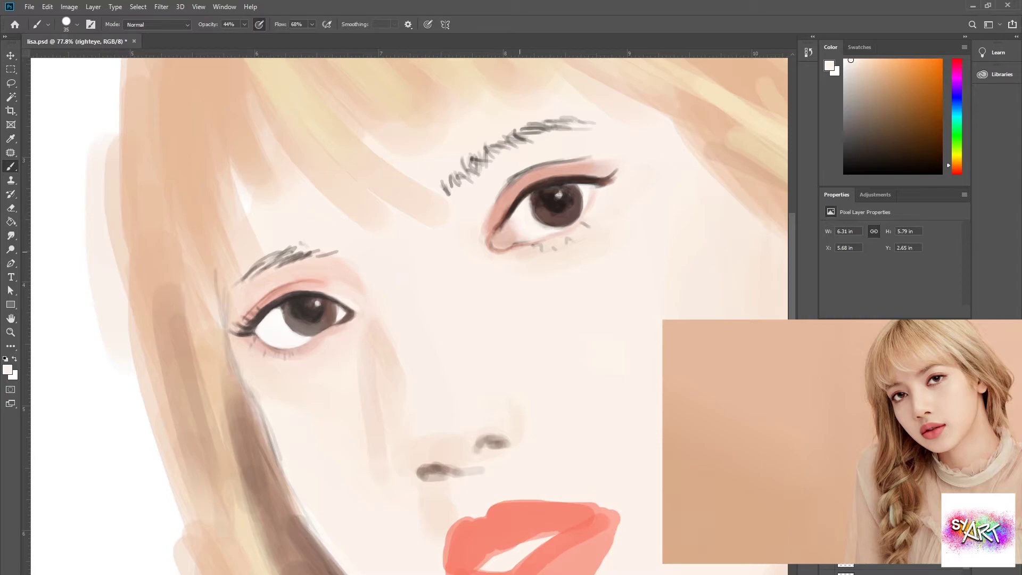
Refine the inner corner and lower rim of the eye with a sampled reddish-brown and a size 10 brush
alt+click(502, 250)
key(bracketleft)
key(bracketleft)
key(bracketleft)
key(bracketleft)
key(bracketleft)
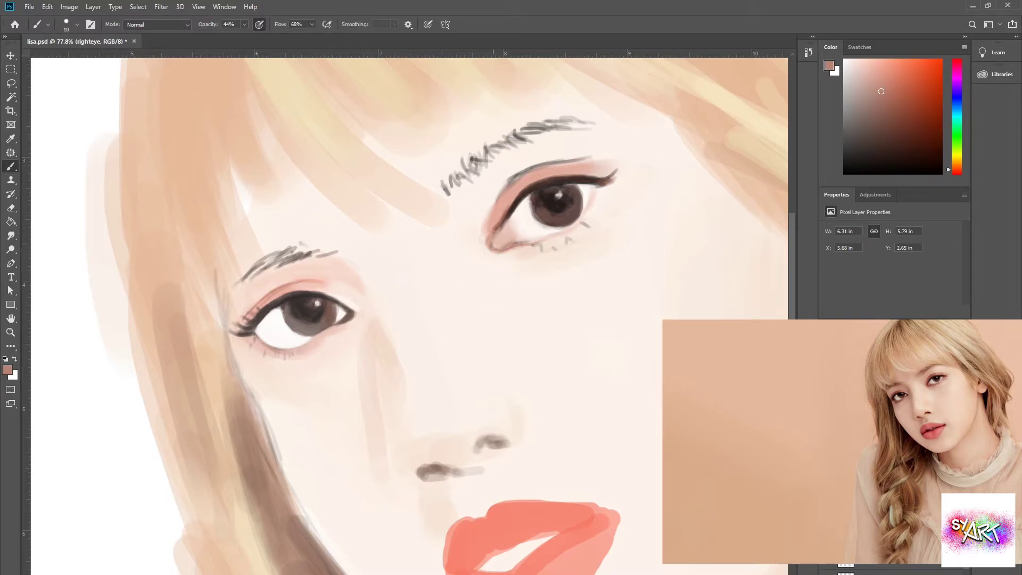
alt+click(505, 241)
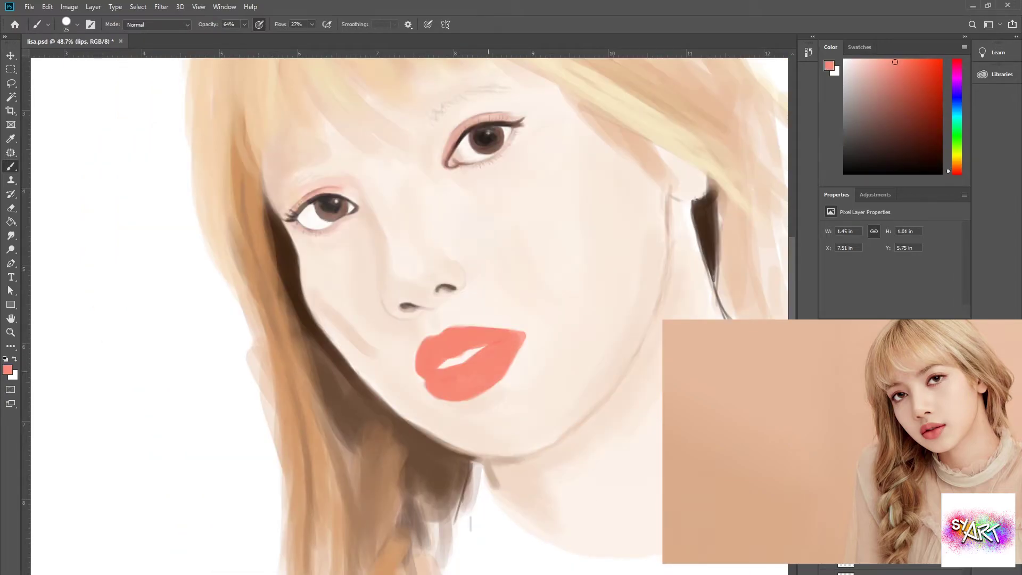
Blend lighter coral highlights into the lower lip on the lips layer with a size 25 brush
drag(499, 350, 483, 377)
alt+click(442, 385)
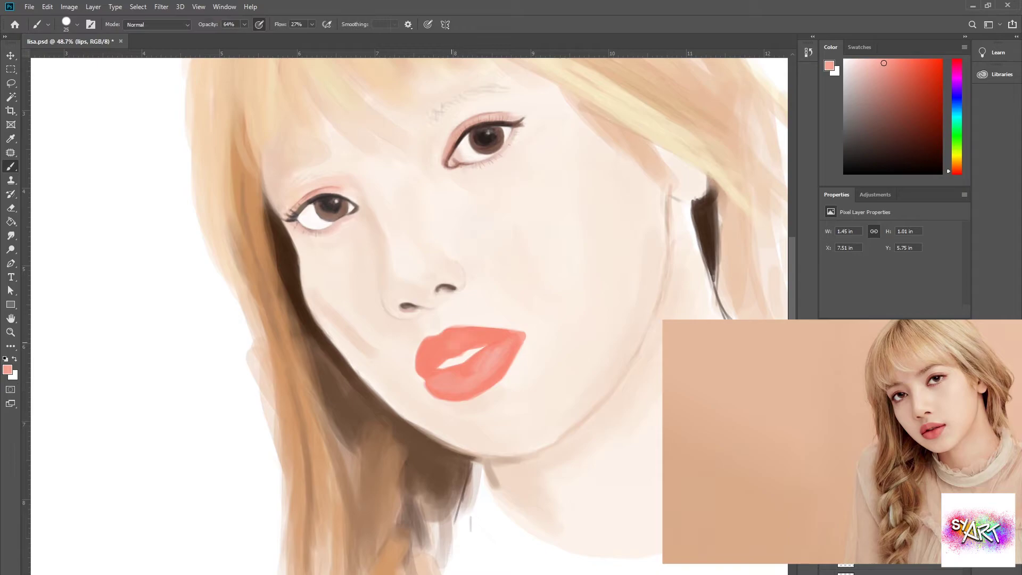
alt+click(441, 404)
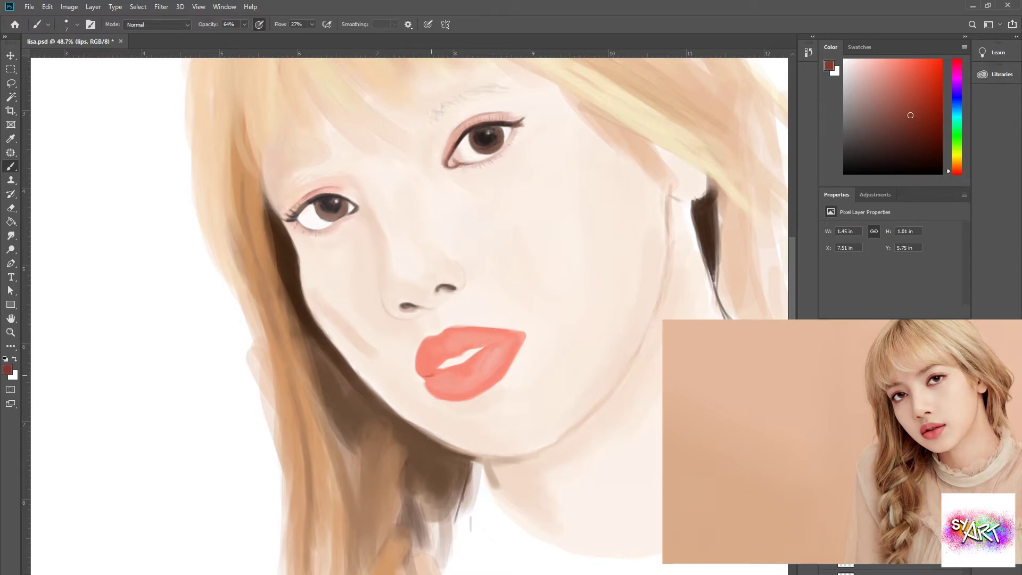
Draw the parting line between the lips in dark red and shade the teeth with a size 15 brush
drag(450, 365, 524, 335)
alt+click(492, 338)
key(bracketright)
key(bracketright)
key(bracketright)
key(bracketright)
key(bracketright)
key(bracketleft)
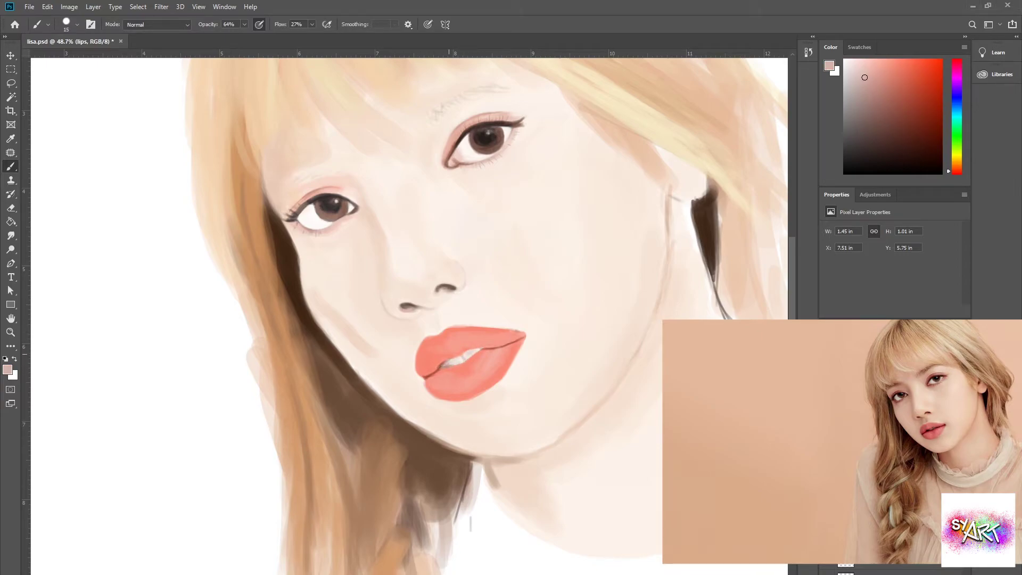
alt+click(445, 376)
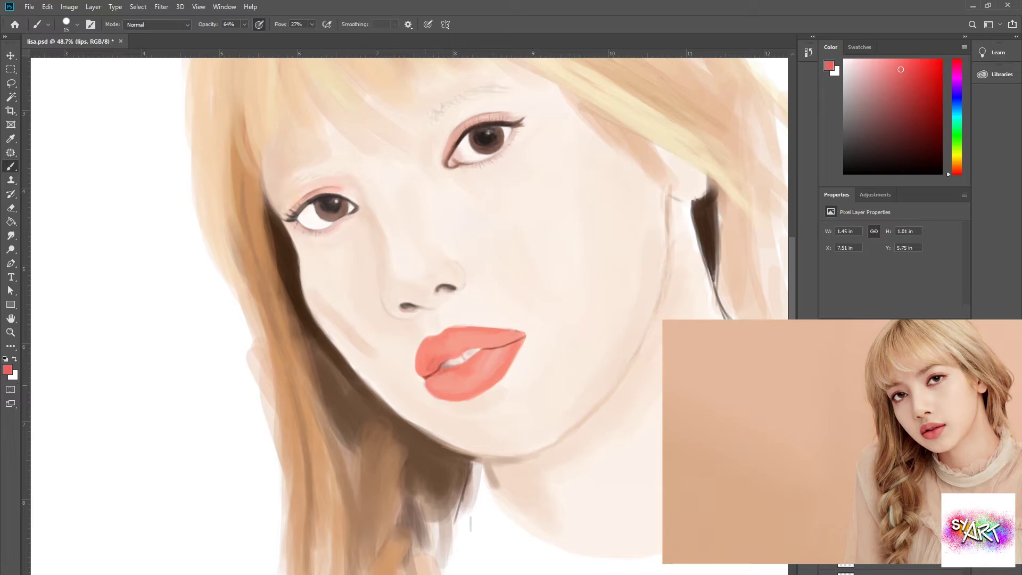
Clean up the edges of the lips with a reduced eraser and sample the coral lip color
key(e)
key(bracketleft)
key(bracketleft)
key(bracketleft)
key(bracketleft)
key(bracketleft)
key(bracketleft)
key(bracketleft)
alt+click(423, 362)
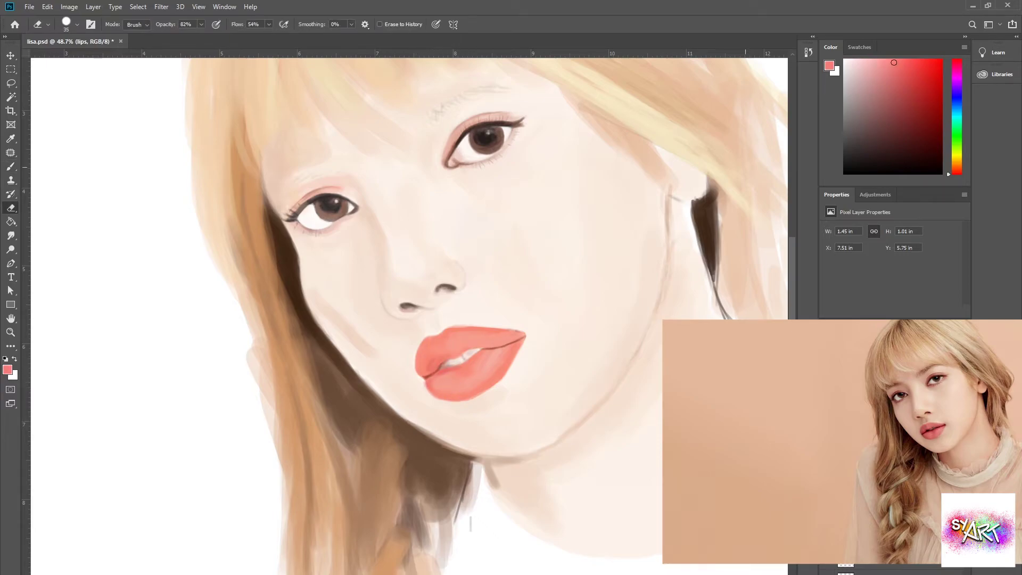
Lighten the upper lip with sampled pink tones, using the brush at 64% opacity and 27% flow
key(b)
alt+click(434, 357)
alt+click(445, 356)
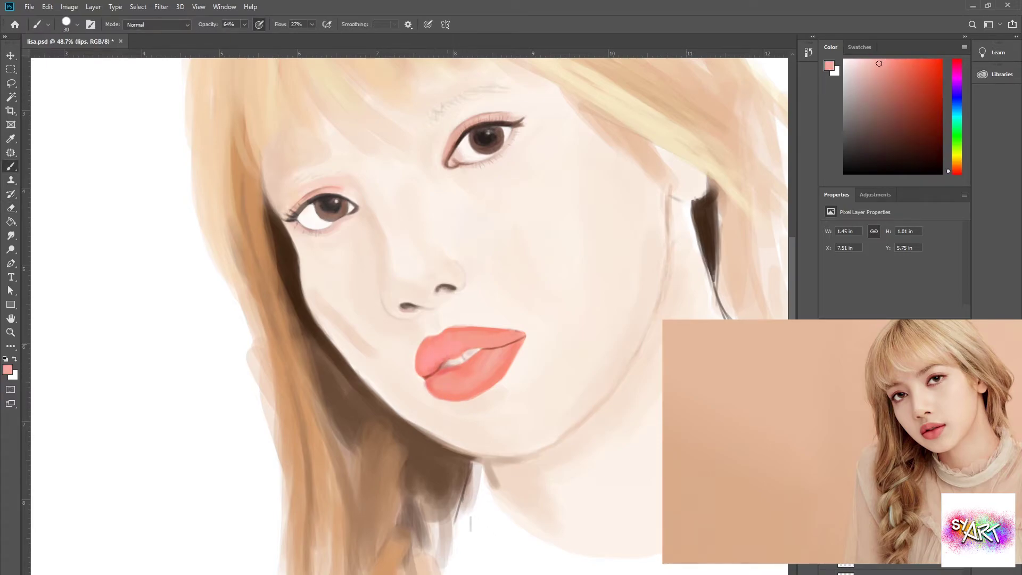
alt+click(458, 334)
alt+click(469, 337)
alt+click(474, 336)
drag(460, 332, 497, 340)
Lighten the lower lip, add fine creases with a size 7 brush and shade the outer corner of the mouth
mouse_move(439, 391)
mouse_down()
mouse_move(505, 368)
mouse_move(442, 381)
mouse_up()
alt+click(453, 373)
key(bracketleft)
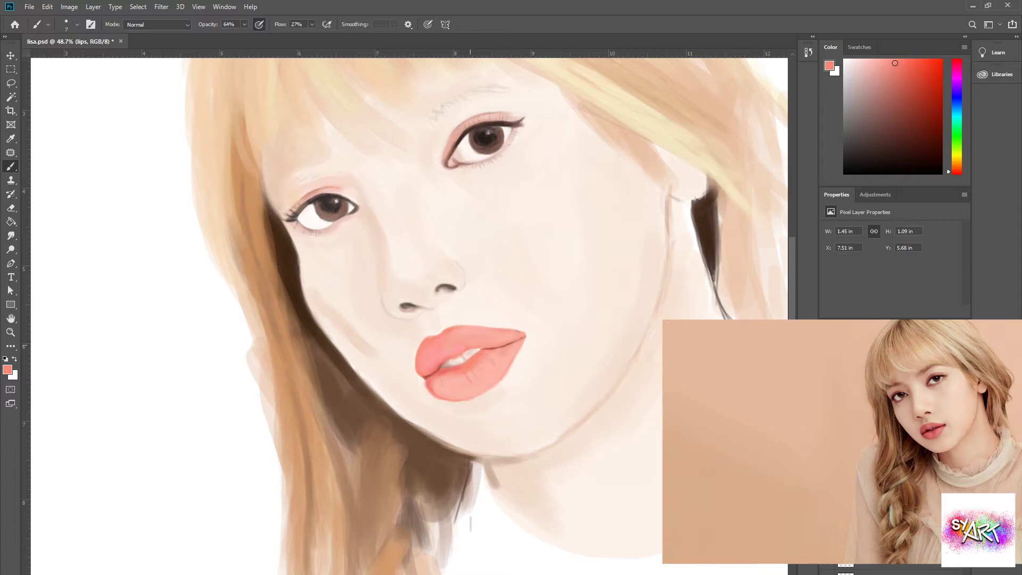
alt+click(475, 350)
alt+click(520, 344)
alt+click(514, 351)
drag(521, 346, 510, 373)
Enlarge the brush to size 45 and softly shade the skin below the lower lip in pale peach at 37% opacity
alt+click(516, 352)
key(bracketright)
key(bracketright)
key(bracketright)
key(bracketright)
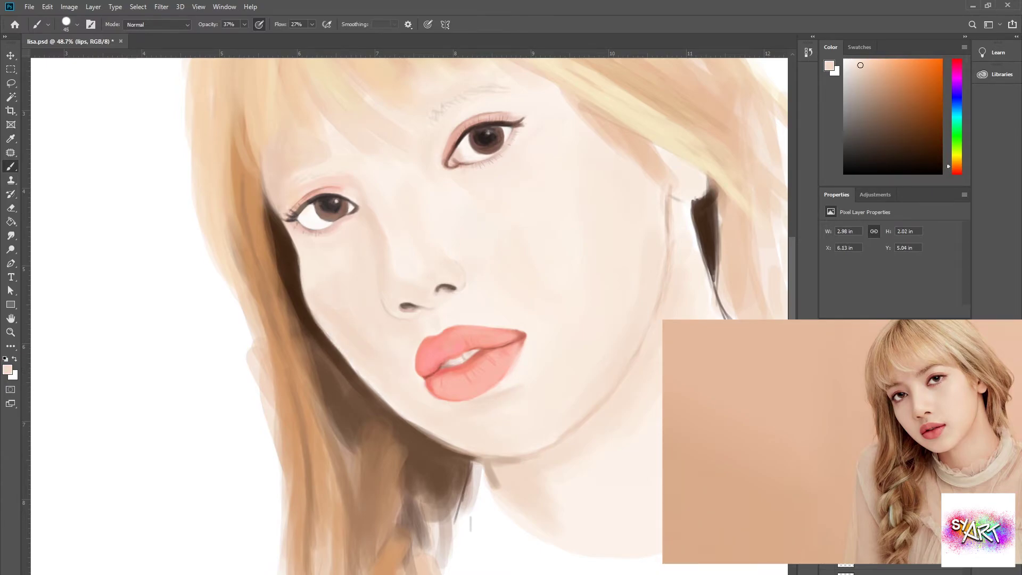
Soften the lip highlights with sampled light coral tones, reducing the brush for the finer details
alt+click(488, 333)
key(bracketleft)
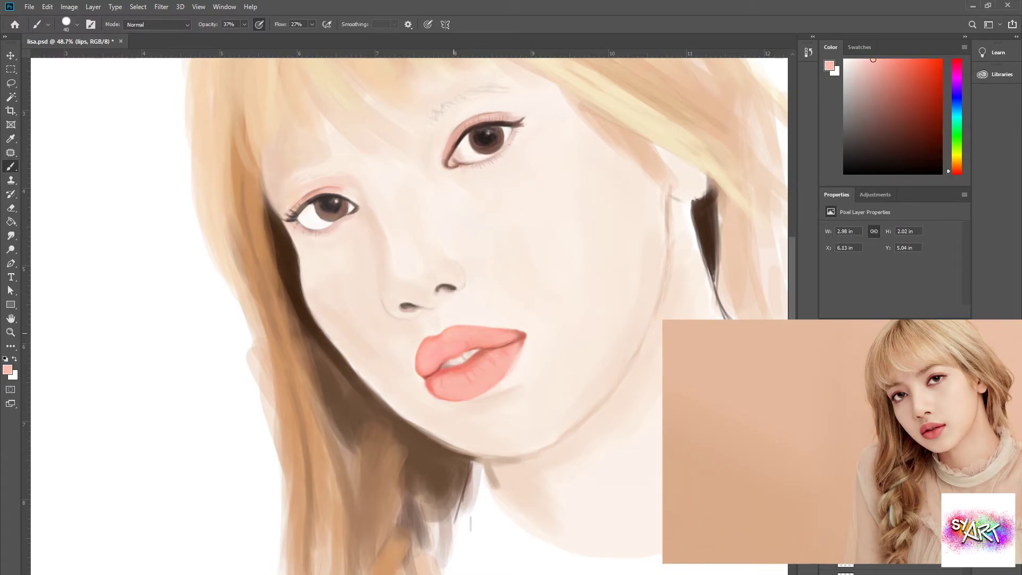
alt+click(431, 370)
alt+click(498, 365)
scroll(463, 372, up, 5)
key(bracketleft)
key(bracketleft)
key(bracketleft)
key(bracketleft)
key(bracketleft)
key(bracketleft)
key(bracketleft)
alt+click(453, 336)
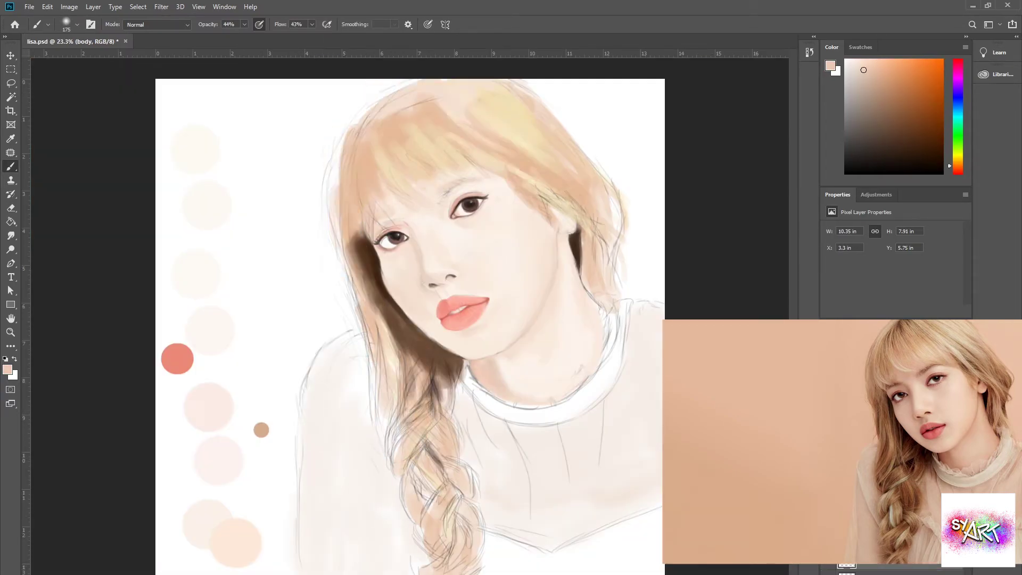
Build up the blouse's pale beige base over the shoulders on the body layer with a large soft brush
right_click(370, 355)
click(849, 62)
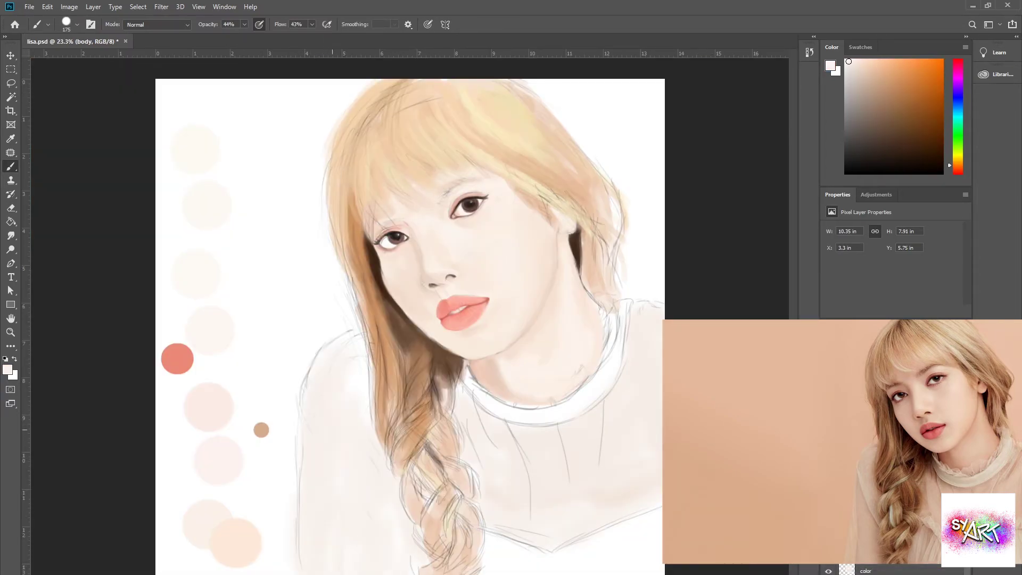
alt+click(623, 442)
mouse_move(654, 372)
mouse_down()
mouse_move(652, 453)
mouse_move(655, 437)
mouse_up()
alt+click(336, 373)
mouse_move(336, 362)
mouse_down()
mouse_move(341, 533)
mouse_move(356, 340)
mouse_move(373, 435)
mouse_up()
Paint the sleeve with its diagonal seam and the collar on the cloth layer at 73% opacity and 89% flow
alt+click(360, 506)
key(bracketleft)
key(bracketleft)
key(bracketleft)
key(bracketleft)
key(bracketright)
key(bracketright)
key(bracketright)
key(bracketright)
key(bracketright)
key(bracketright)
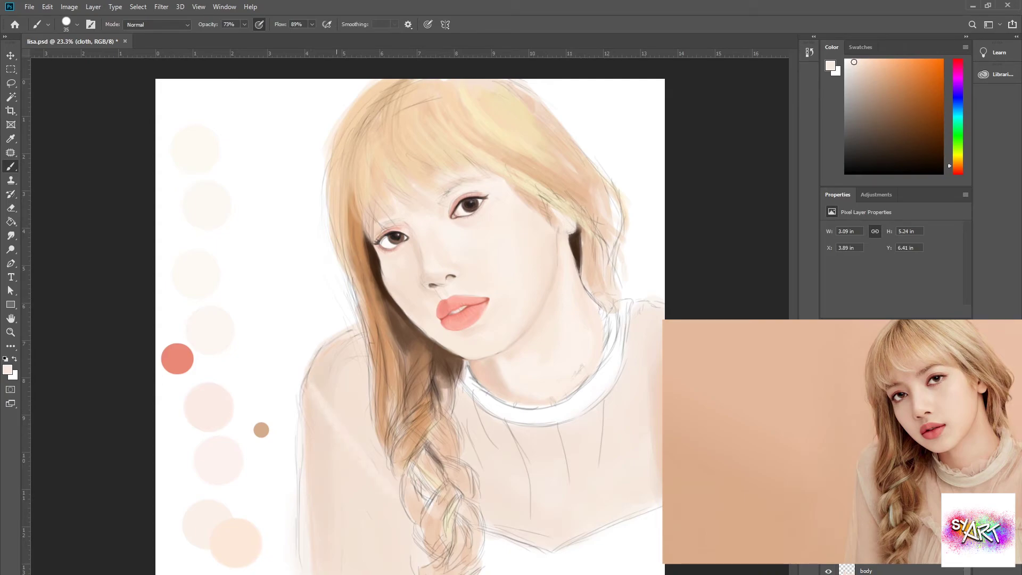
key(bracketleft)
drag(472, 375, 591, 365)
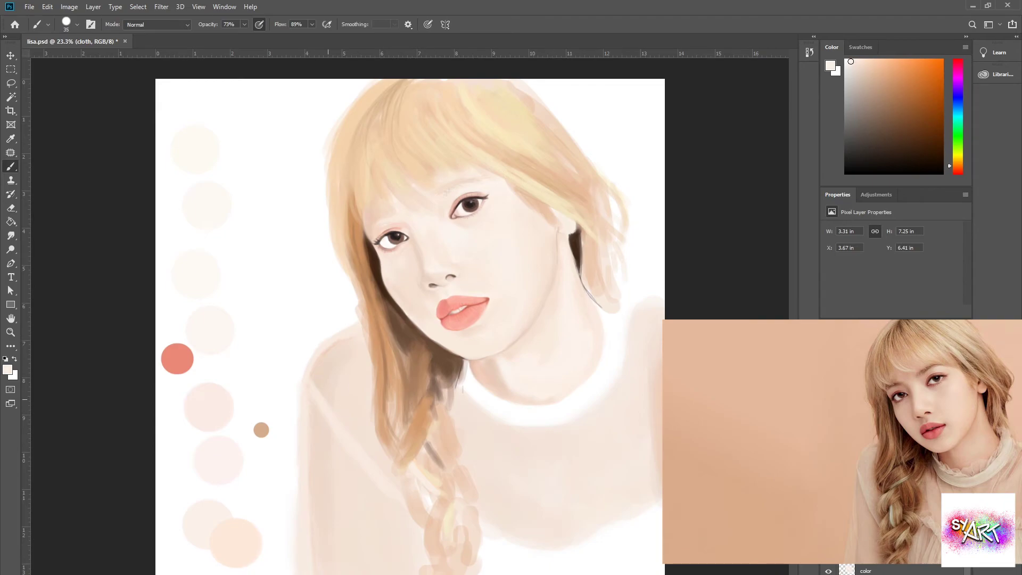
Define the sleeve's diagonal seam with a pale strip and a greyish beige shadow, using a size 45 brush
key(bracketright)
key(bracketright)
key(bracketright)
key(bracketright)
key(bracketleft)
key(bracketleft)
key(bracketleft)
drag(304, 391, 381, 490)
click(858, 69)
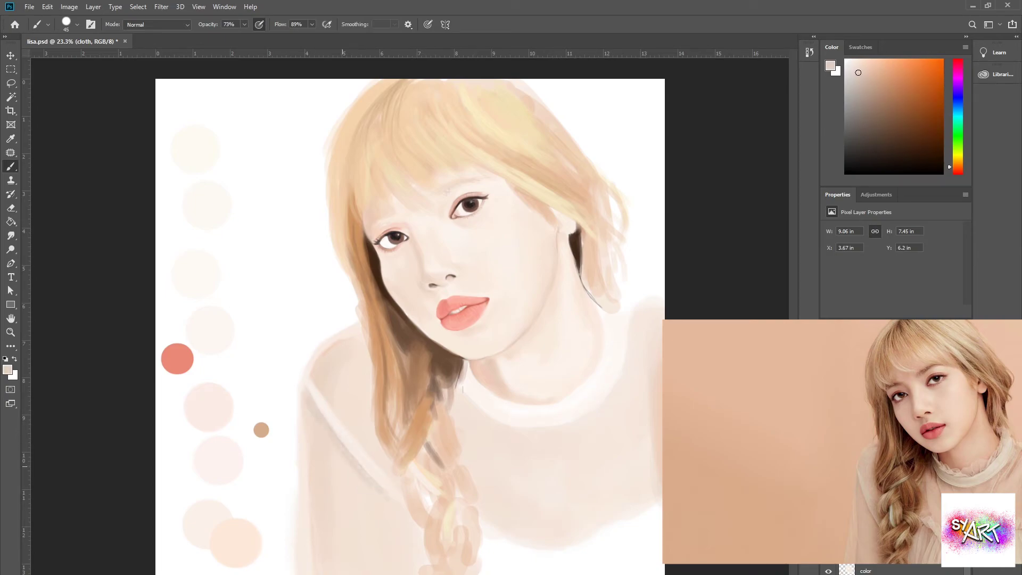
Shade the sleeve beneath the seam with a size 100 brush and pick a light peach color
key(bracketright)
key(bracketright)
key(bracketright)
key(bracketright)
key(bracketright)
key(bracketright)
click(859, 64)
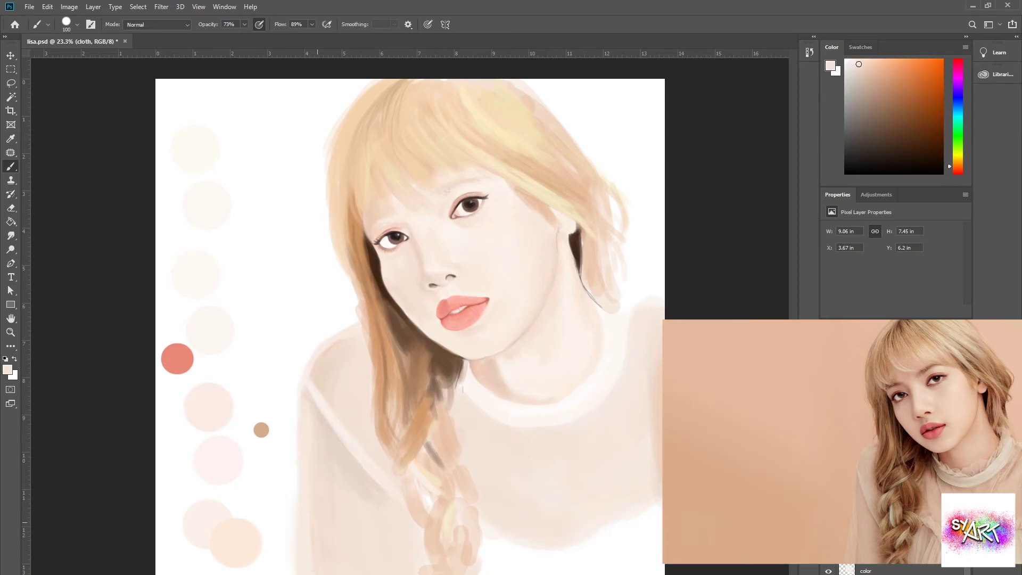
Brush a near-white highlight along the lower outer edge of the sleeve with a smaller brush
click(850, 62)
key(bracketleft)
key(bracketleft)
key(bracketleft)
key(bracketleft)
key(bracketleft)
drag(312, 518, 288, 504)
Paint the folds of the sleeve and blouse front with sampled fabric tones, setting the brush flow to 64%
alt+click(289, 503)
alt+click(308, 418)
alt+click(352, 469)
alt+click(408, 417)
key(shift+6)
key(shift+4)
alt+click(515, 429)
Create a new layer, outline the collar around the neck and enlarge the brush for its shading
key(ctrl+shift+alt+n)
mouse_move(472, 363)
mouse_down()
mouse_move(477, 386)
mouse_move(551, 418)
mouse_move(573, 414)
mouse_move(588, 346)
mouse_up()
key(bracketright)
key(bracketright)
key(bracketright)
key(bracketright)
key(bracketright)
key(bracketright)
key(bracketright)
key(bracketright)
Refine the collar's shading with a size 20 brush at 37% opacity, switch to white and merge the layer down
alt+click(468, 379)
key(bracketleft)
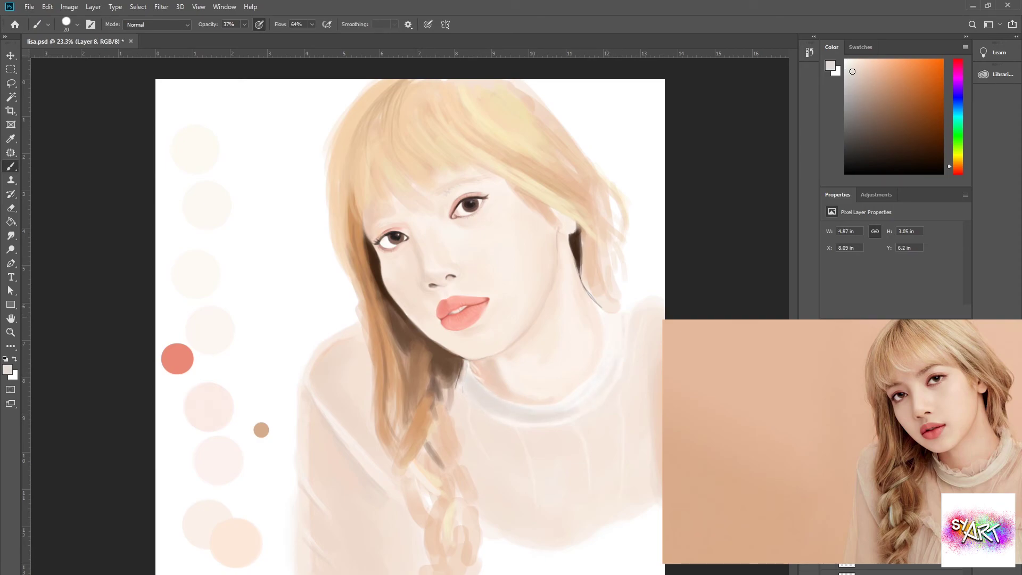
key(x)
key(ctrl+e)
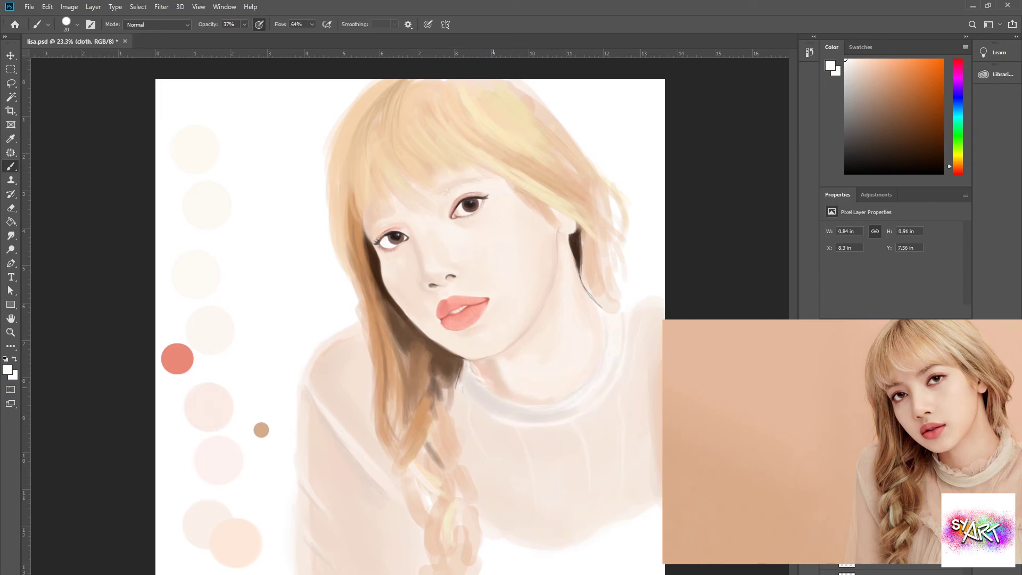
Brush a fine white highlight along the front of the collar and shade its ruffle with sampled tones using a larger brush
key(bracketleft)
drag(505, 389, 542, 389)
key(bracketright)
key(bracketright)
key(bracketright)
key(bracketright)
key(bracketright)
key(bracketright)
key(bracketright)
key(bracketright)
key(bracketright)
key(bracketright)
key(bracketright)
key(bracketright)
key(bracketright)
key(bracketright)
key(bracketright)
key(alt+bracketright)
alt+click(590, 343)
alt+click(586, 331)
drag(522, 373, 556, 392)
drag(573, 327, 580, 343)
drag(490, 368, 514, 383)
Sample a light tone at the collar's inner edge and brush it from the eye toward the hair beside the neck
alt+click(510, 369)
drag(459, 202, 615, 299)
scroll(410, 327, down, 5)
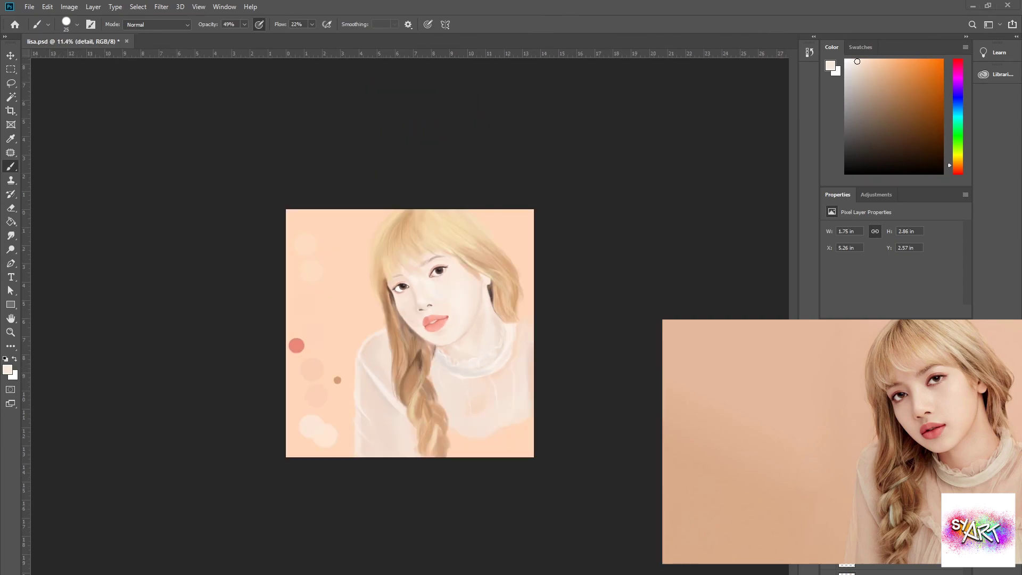
scroll(410, 333, up, 4)
scroll(410, 333, down, 5)
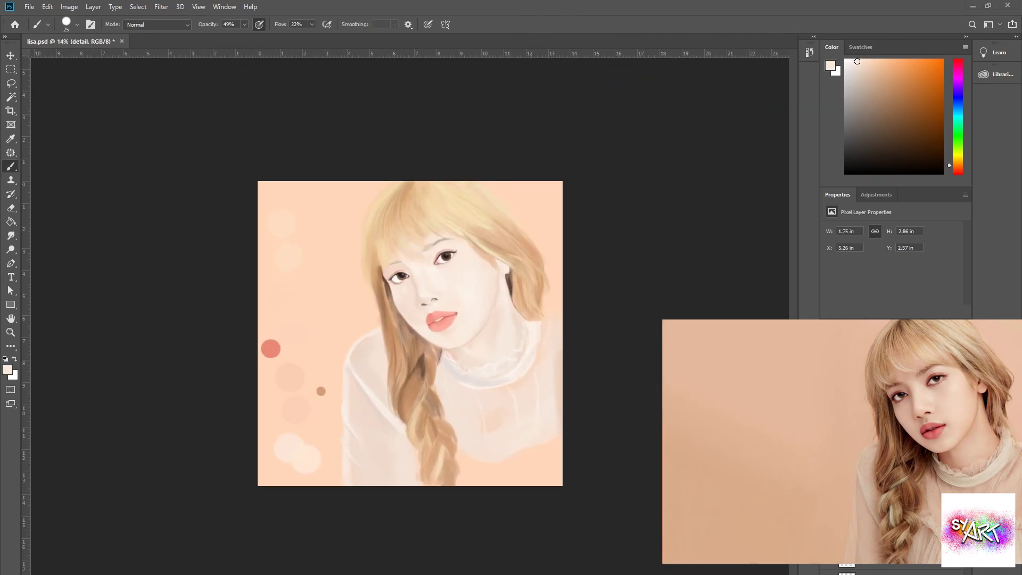